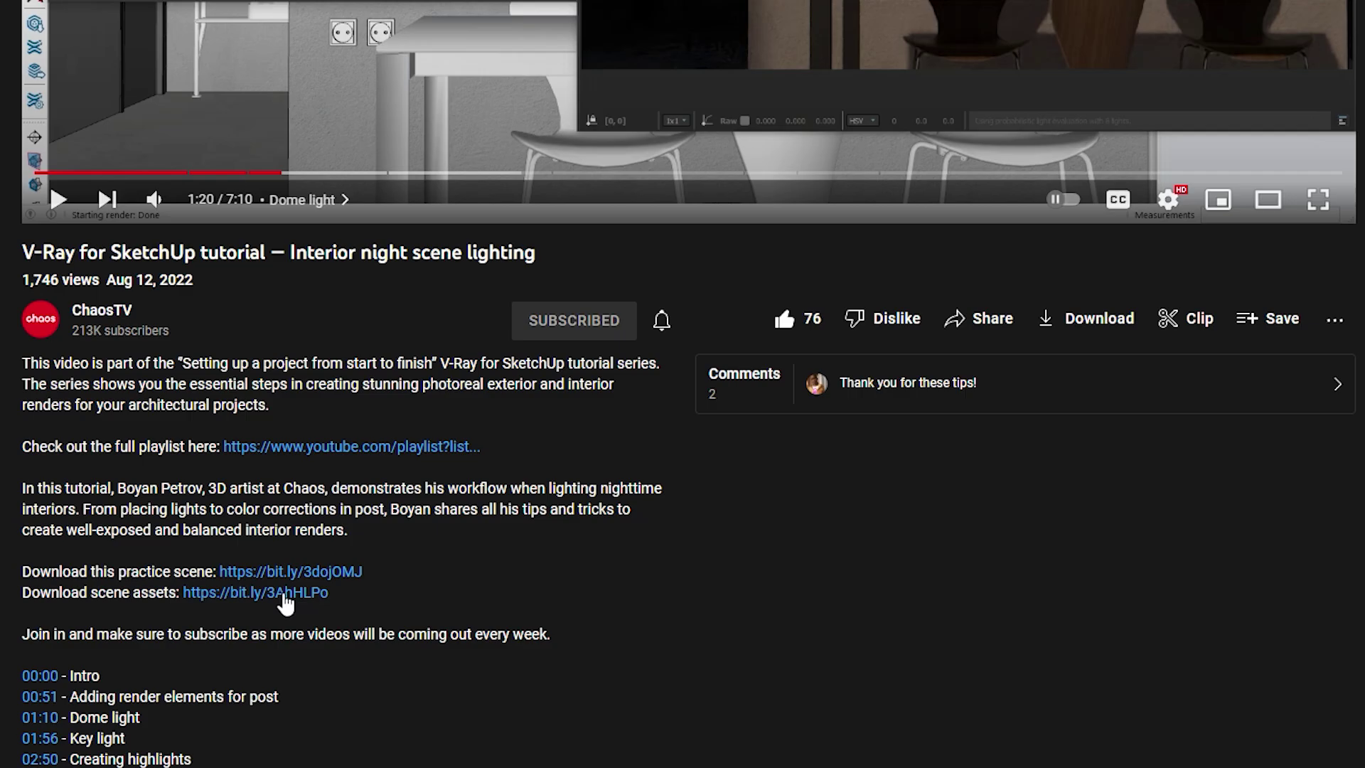
- Orbit to a tree-framed starting view of the house and save it as Scene 1
left_click(88, 50)
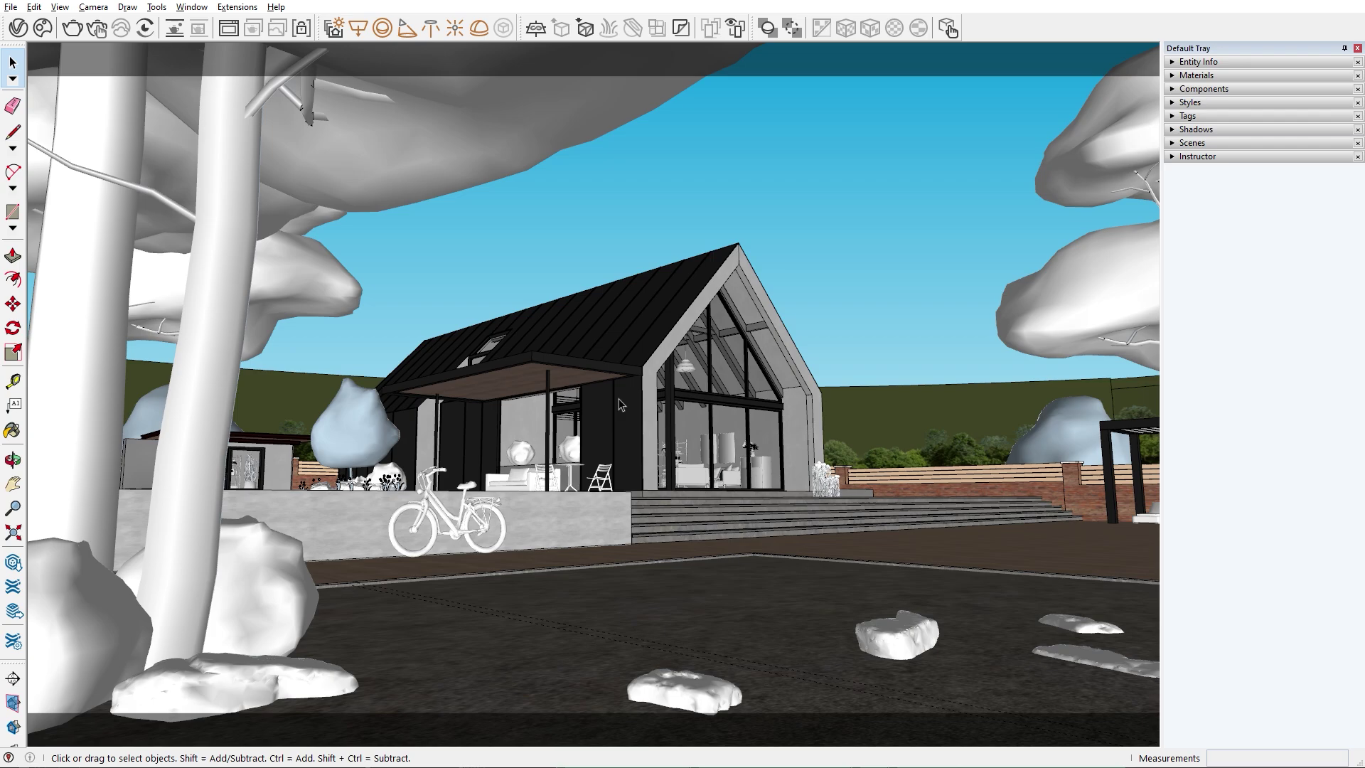
middle_click_drag(619, 405, 645, 400)
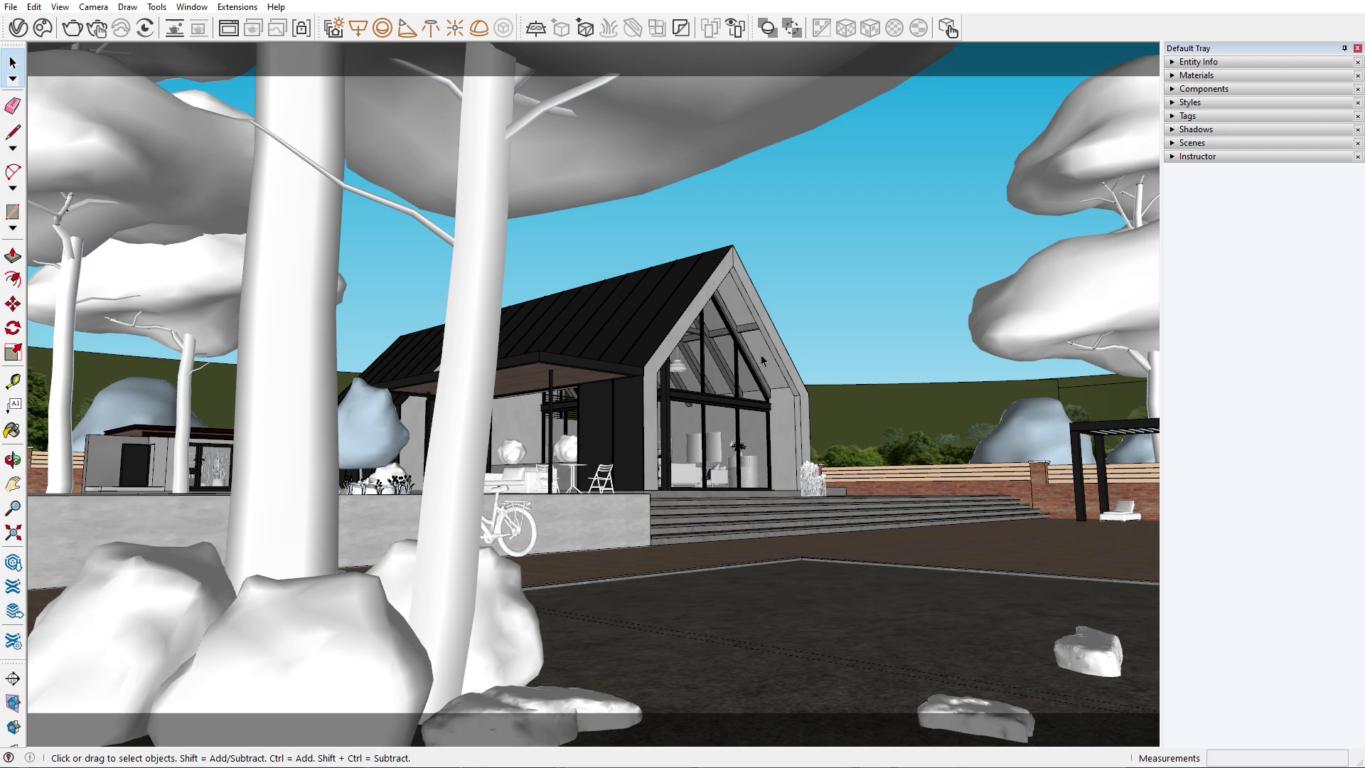
left_click(1193, 144)
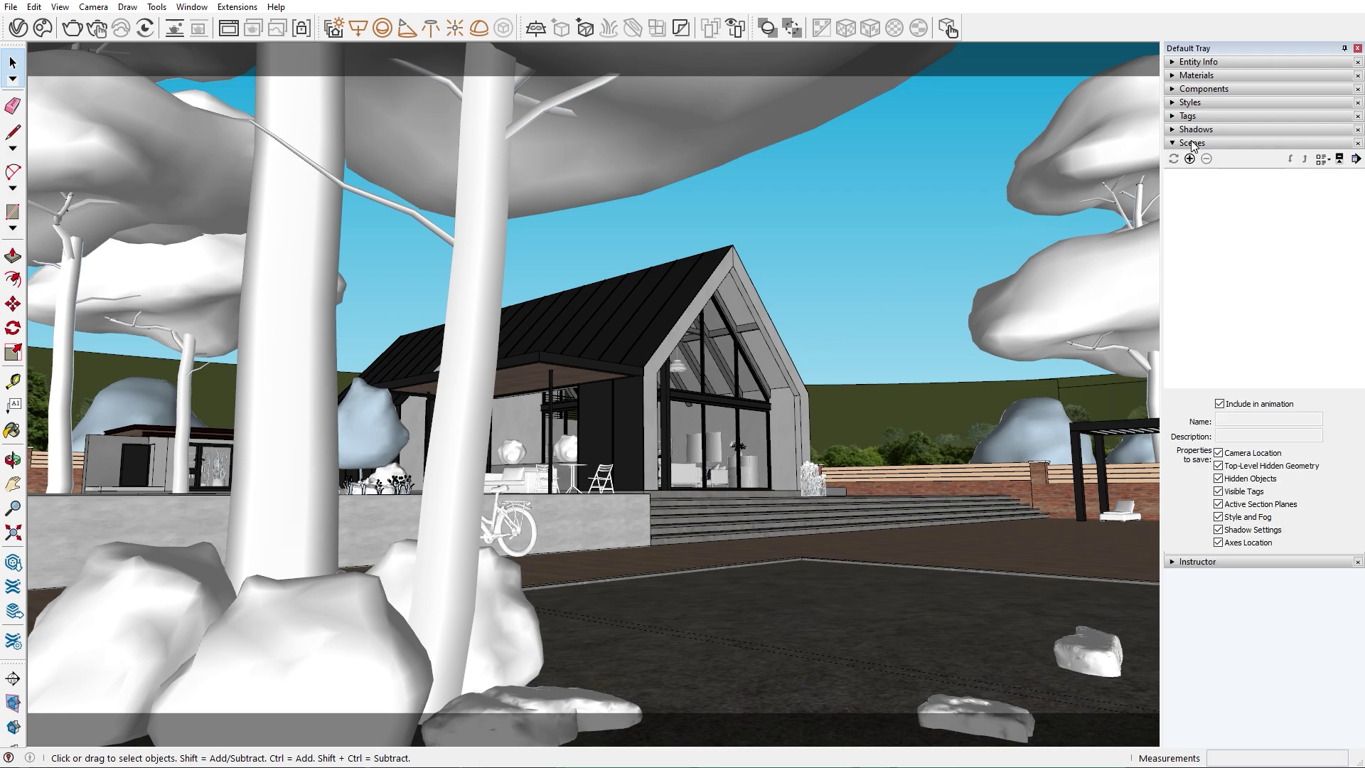
left_click(1191, 159)
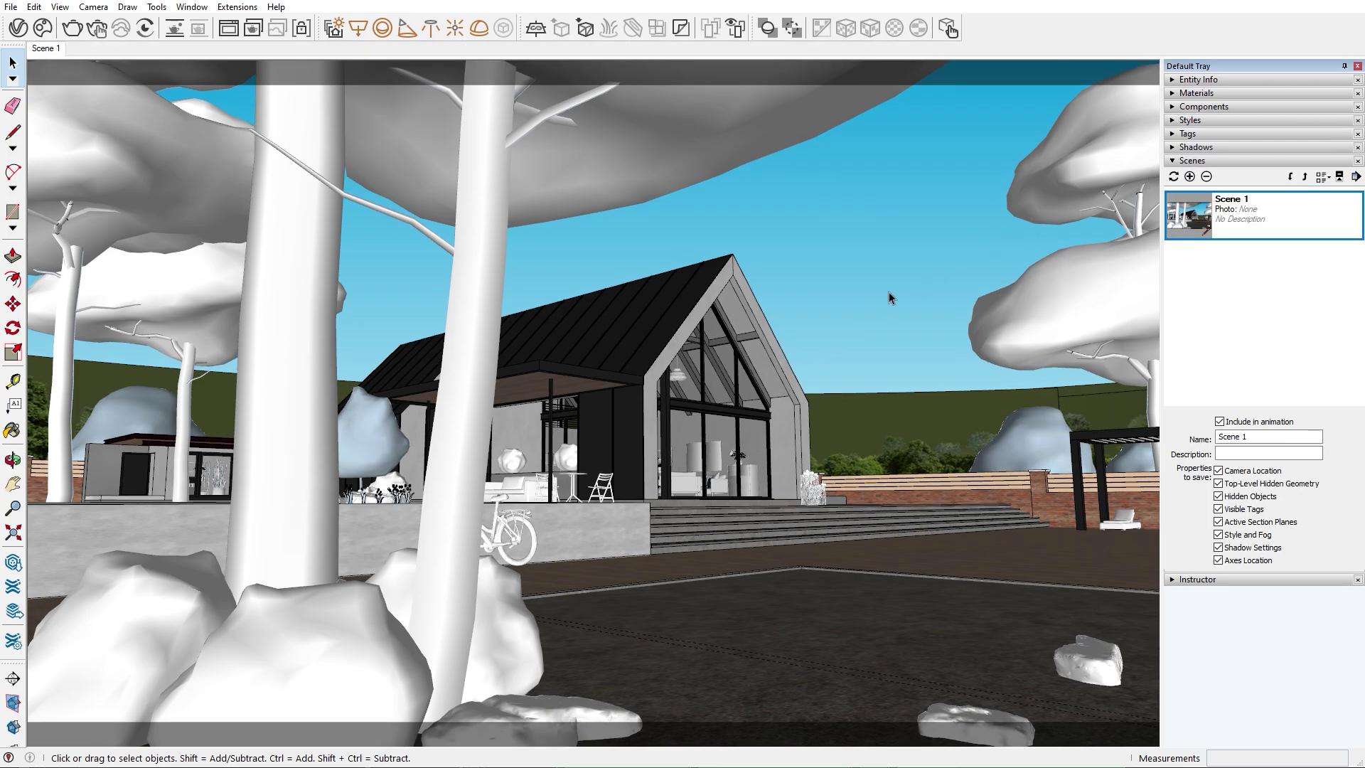
- Orbit to a more open ground-level view among the trees and save it as Scene 2
middle_click_drag(832, 303, 811, 299)
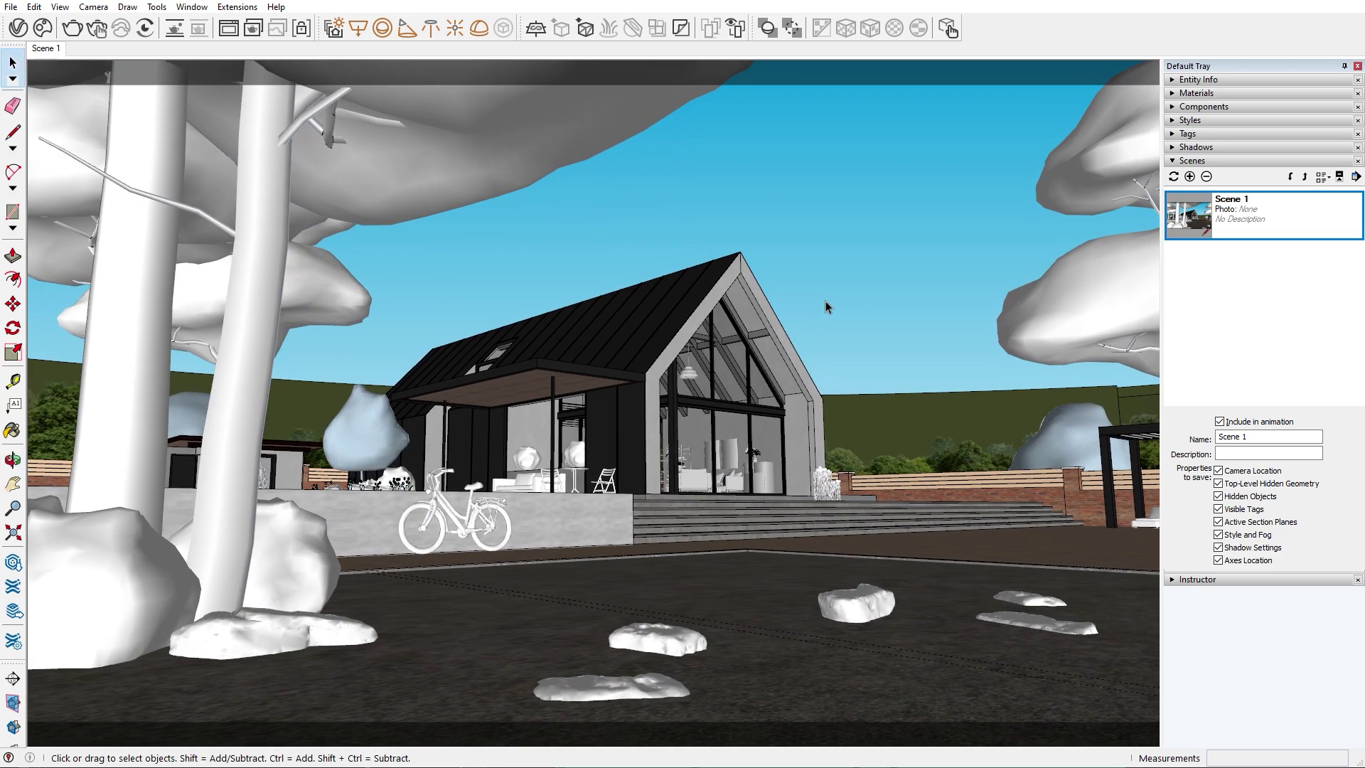
left_click(1190, 177)
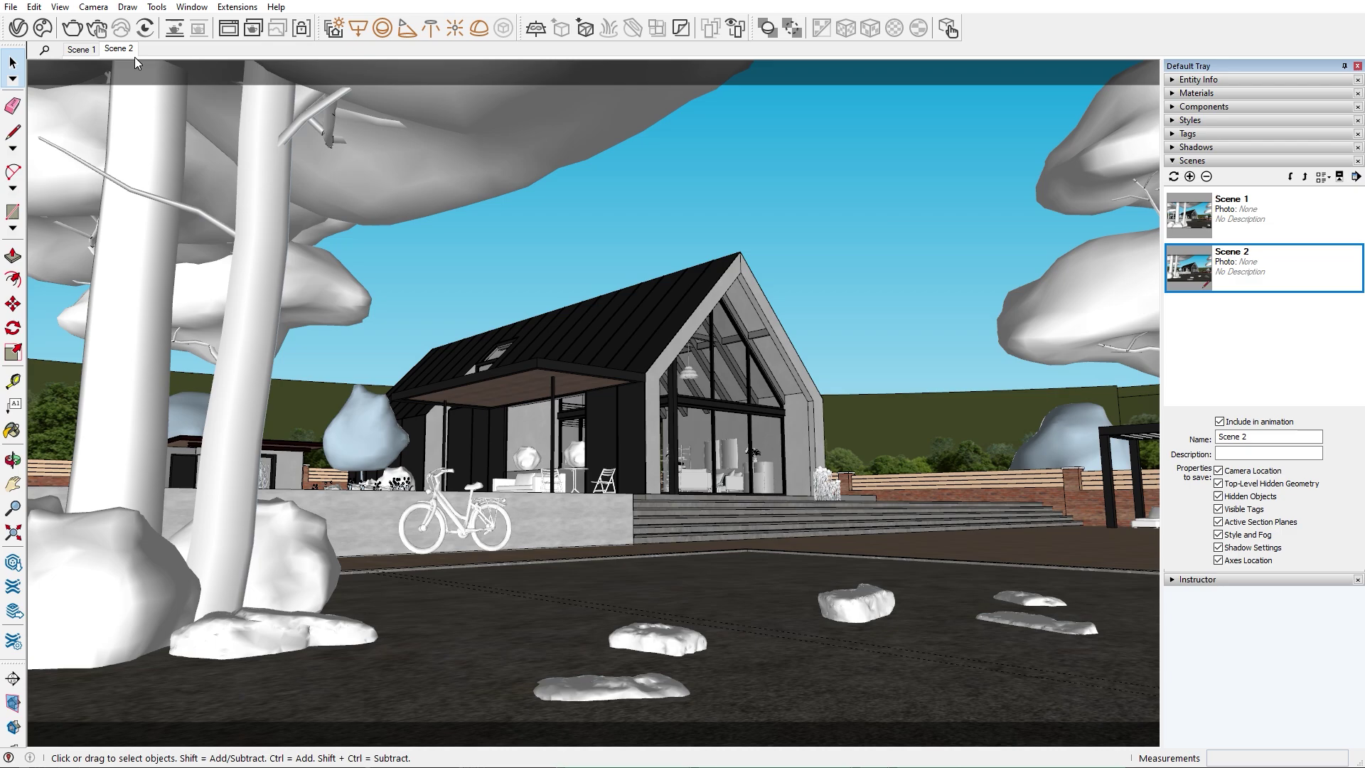
left_click(62, 7)
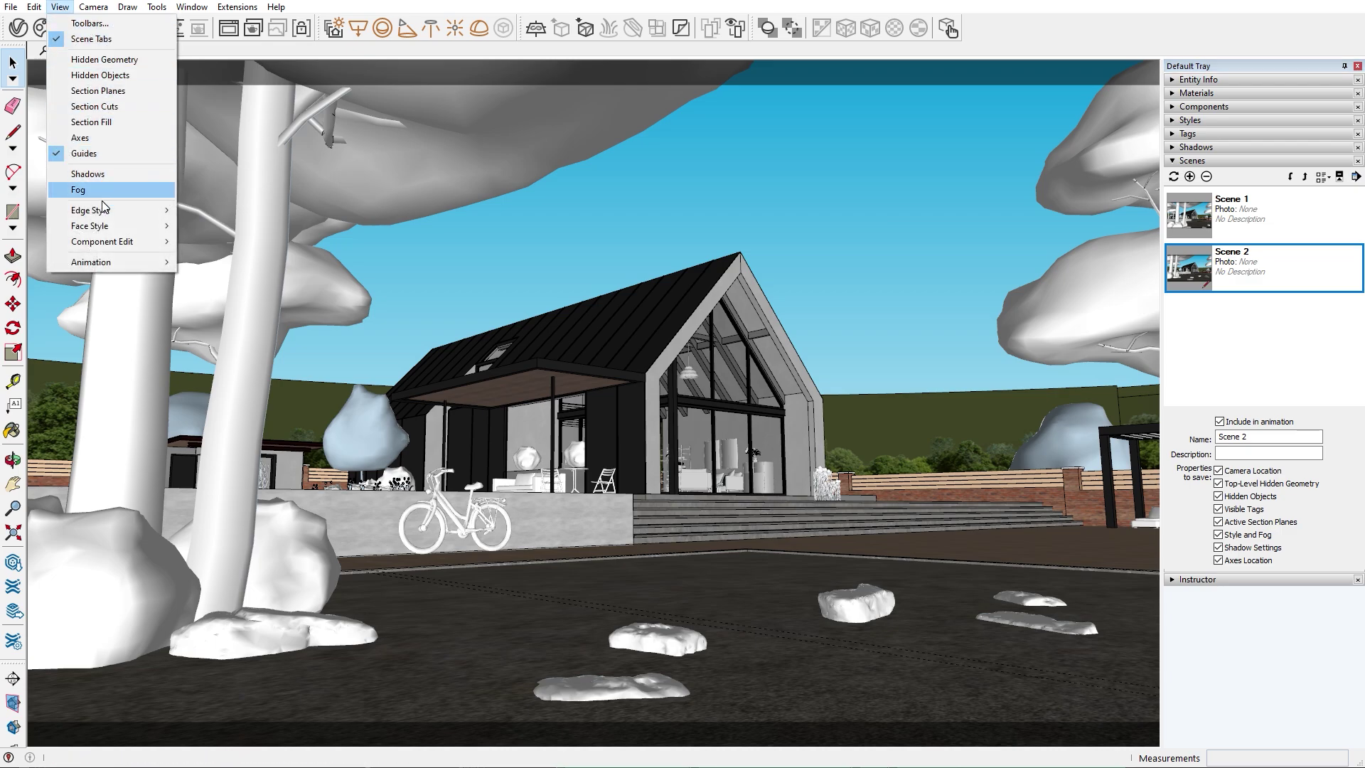
- Enable 3-second scene transitions, then preview the camera move from Scene 1 to Scene 2
mouse_move(110, 261)
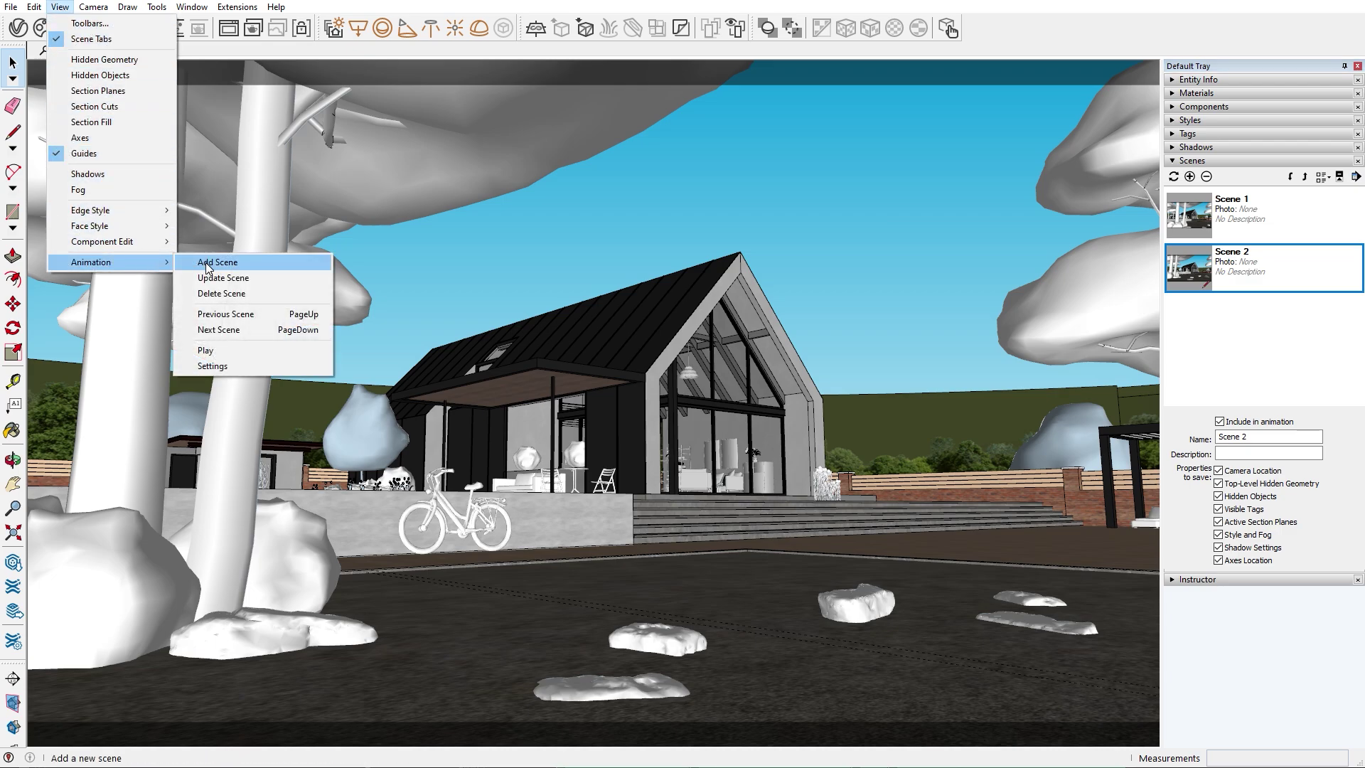
left_click(221, 365)
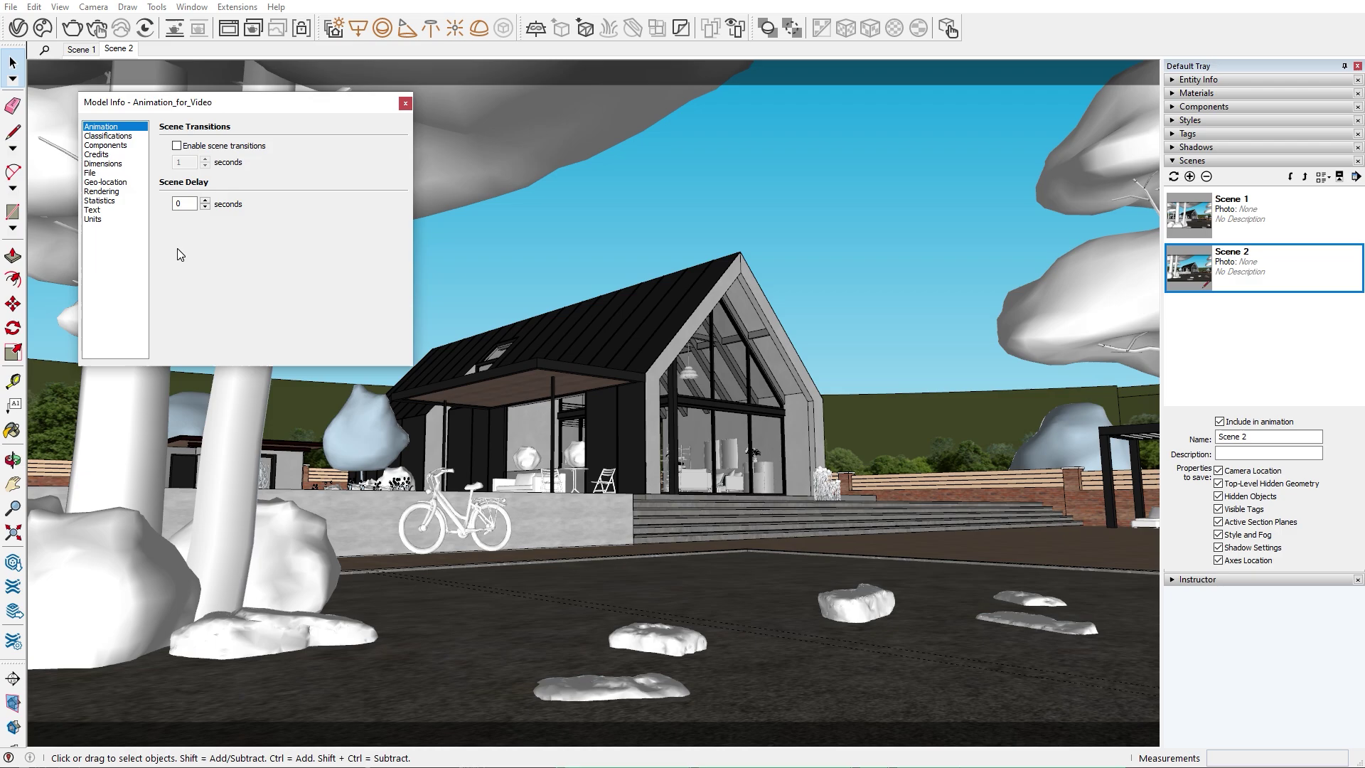
left_click(176, 147)
double_click(182, 162)
type("3")
key("Return")
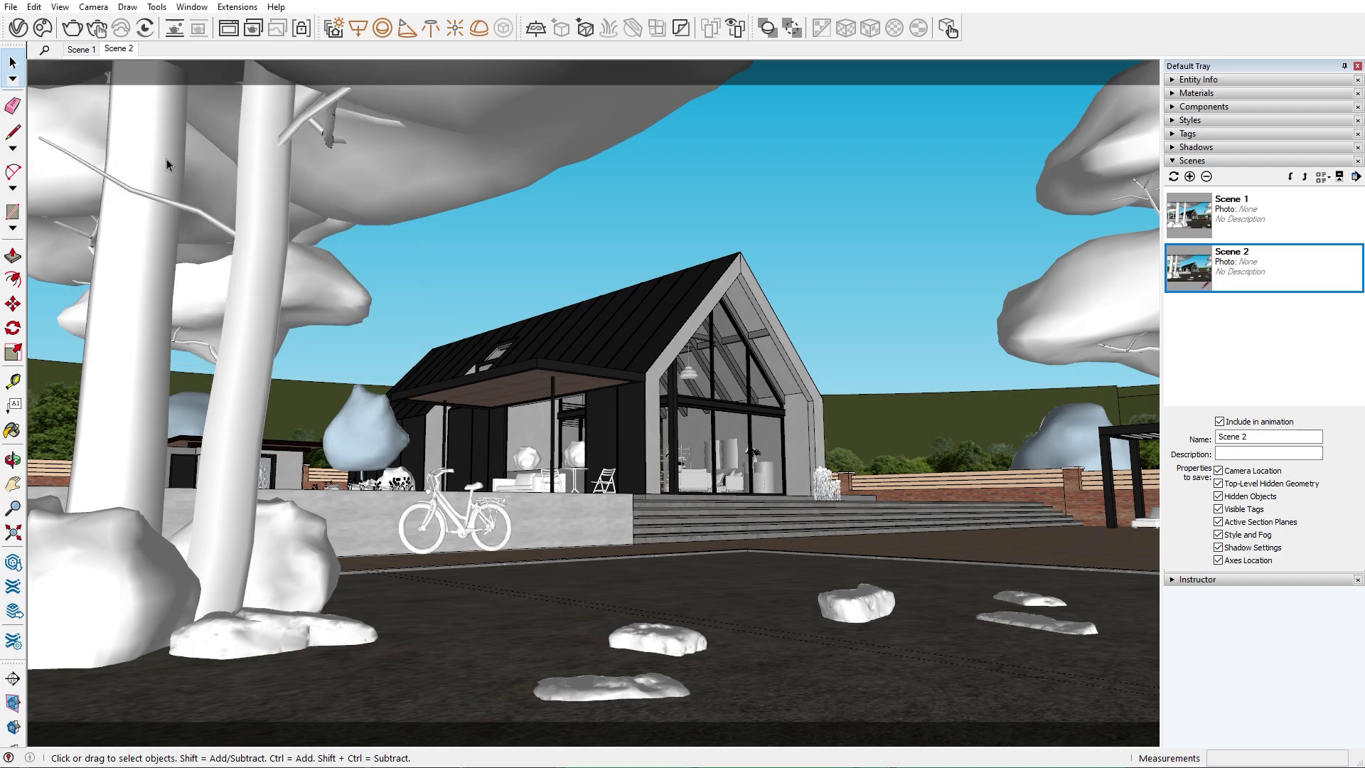
left_click(85, 53)
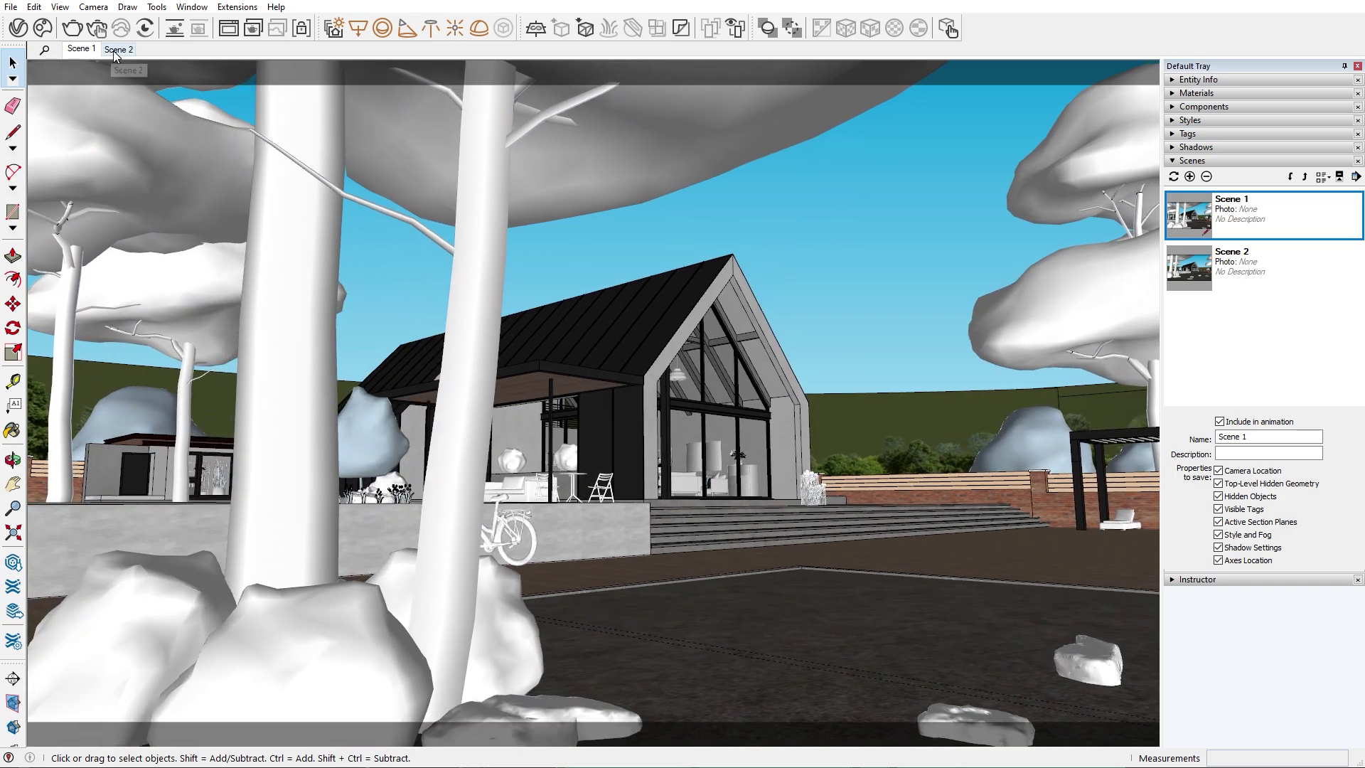
left_click(116, 49)
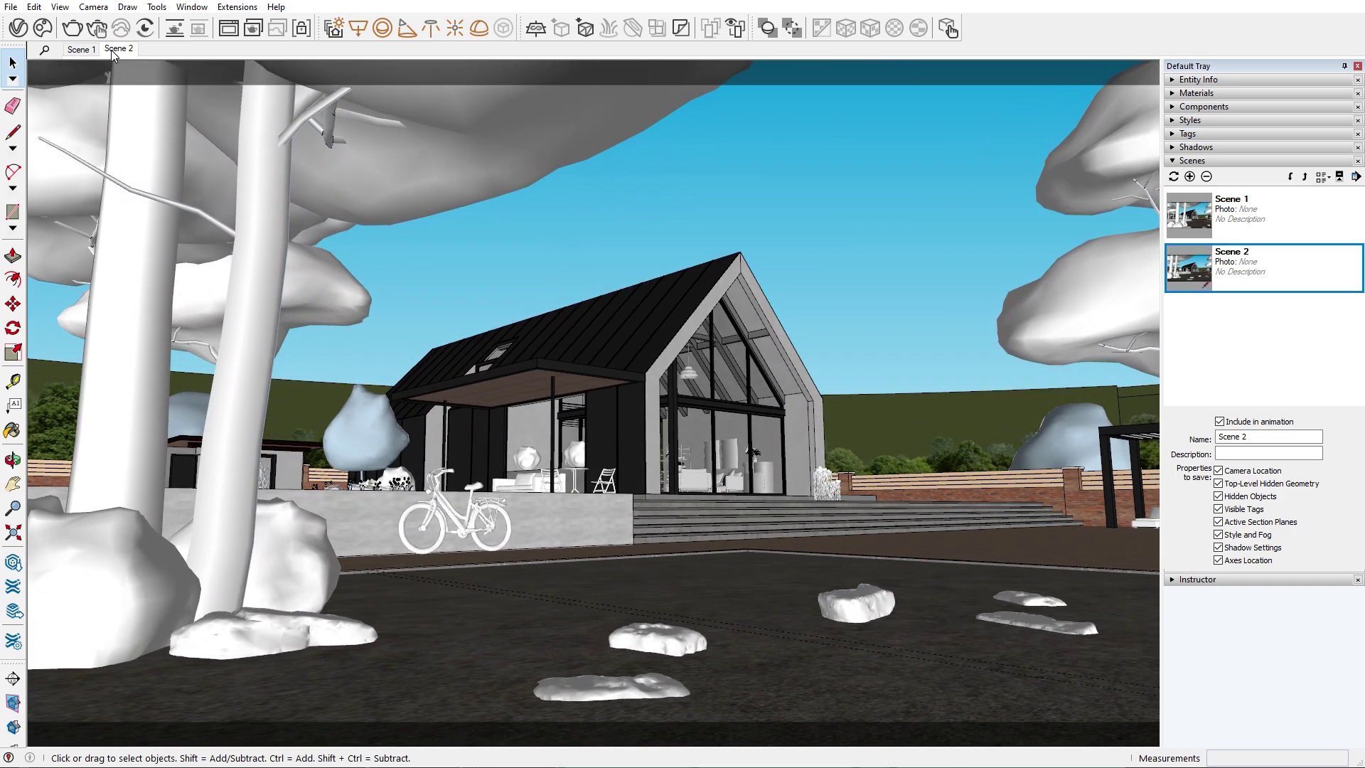
- Switch on V-Ray animation rendering and play the 3-second transition once in V-Ray Vision
left_click(18, 28)
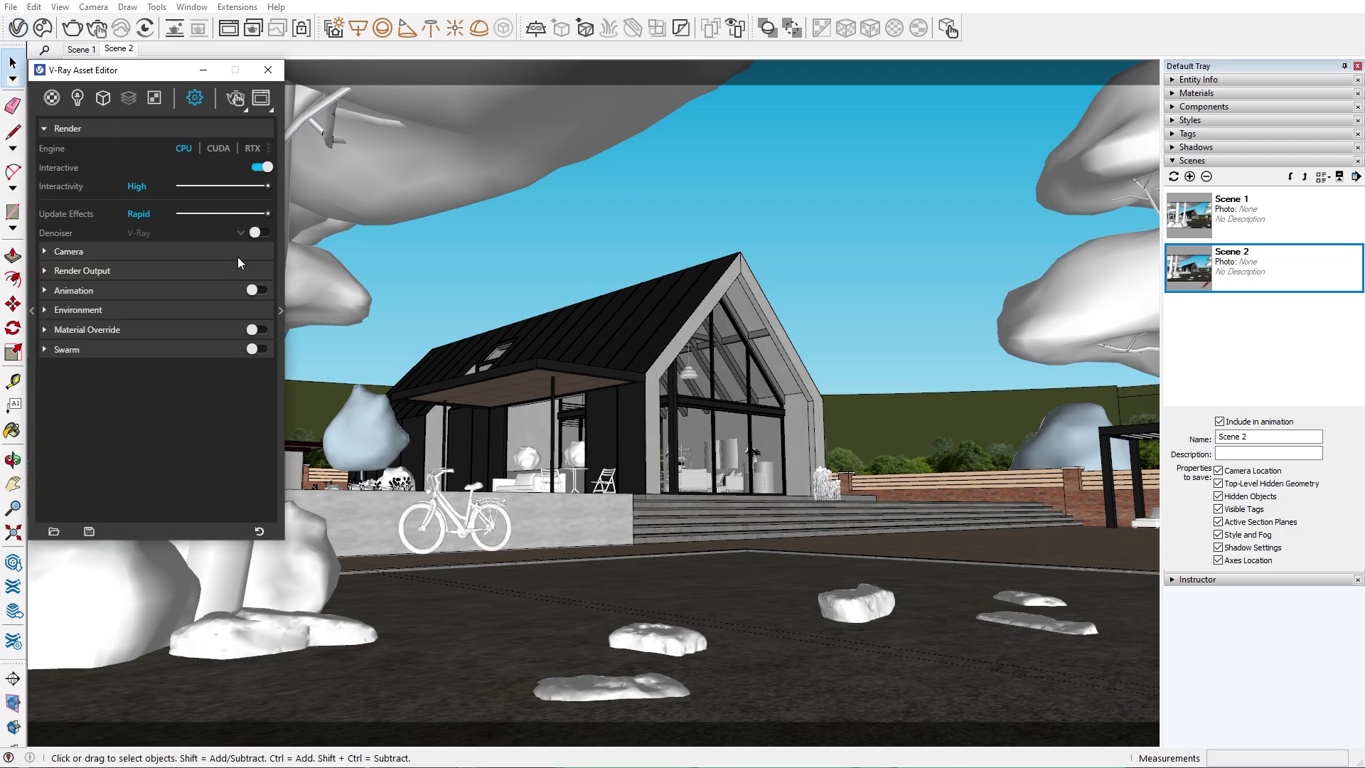
left_click(260, 291)
left_click(144, 28)
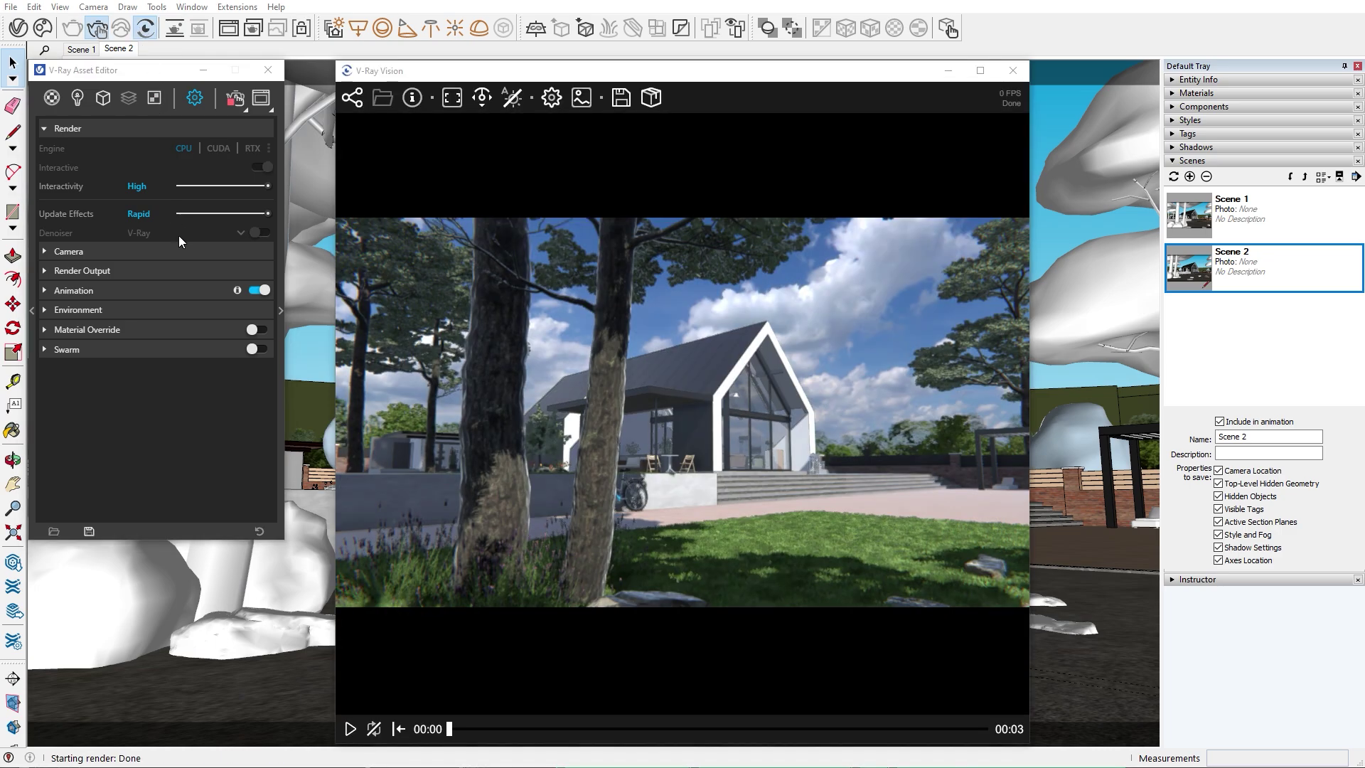
left_click(349, 729)
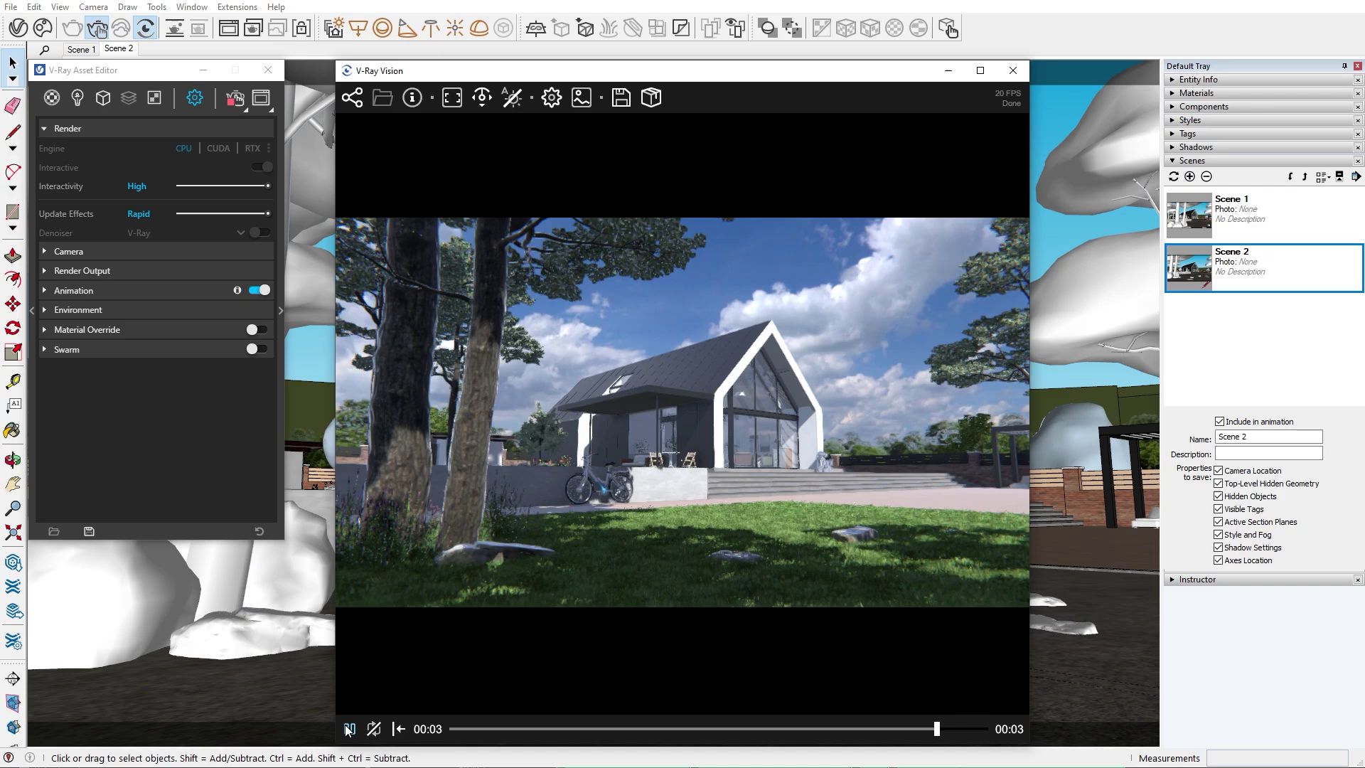
left_click(349, 729)
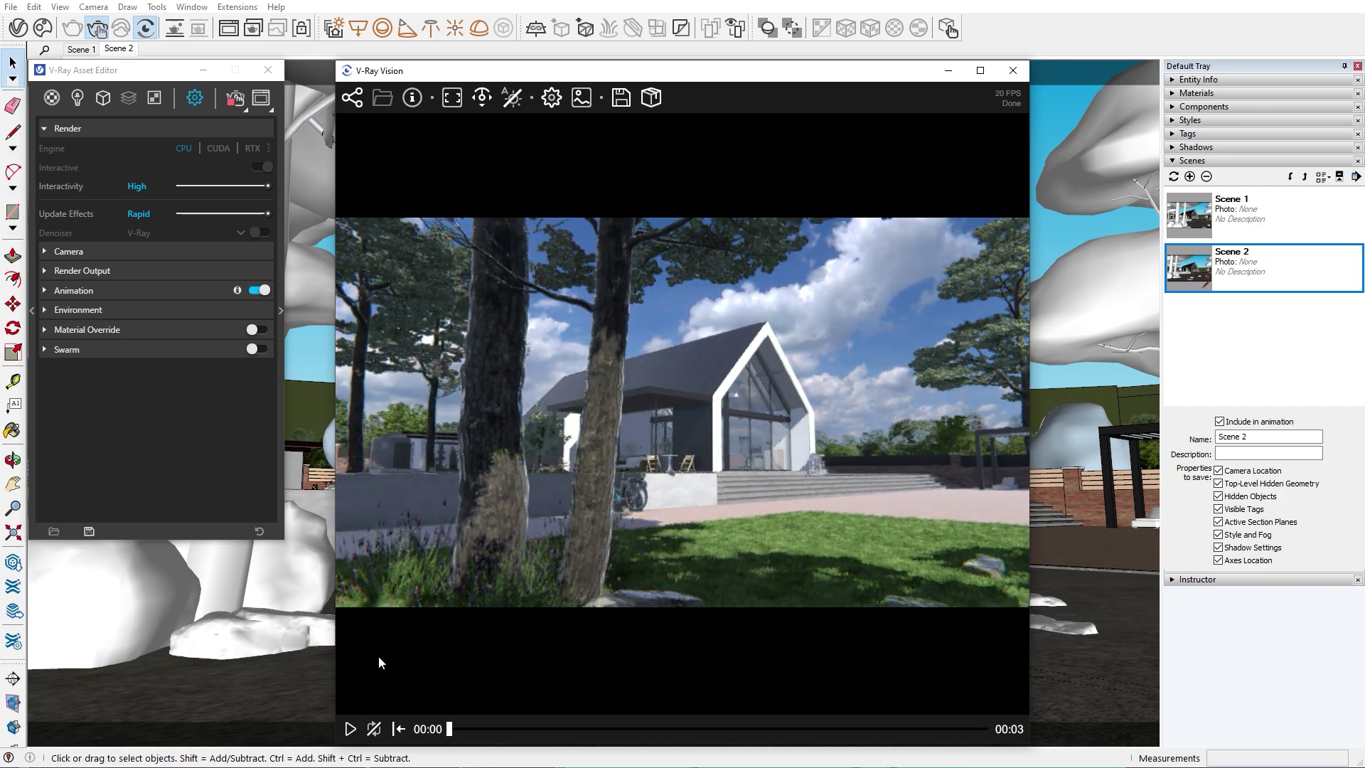
- Export V-Ray Vision output as an image sequence named Vision_Animation
left_click(620, 97)
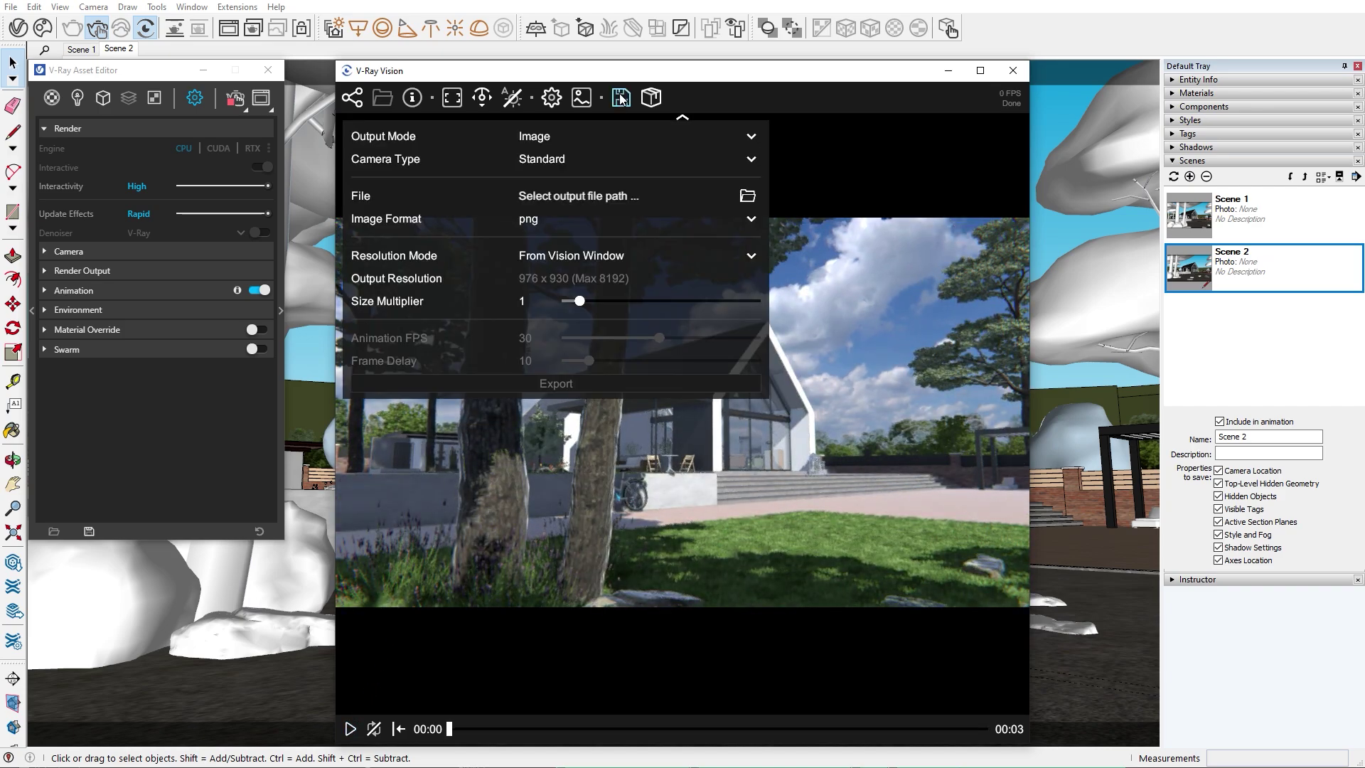
left_click(549, 136)
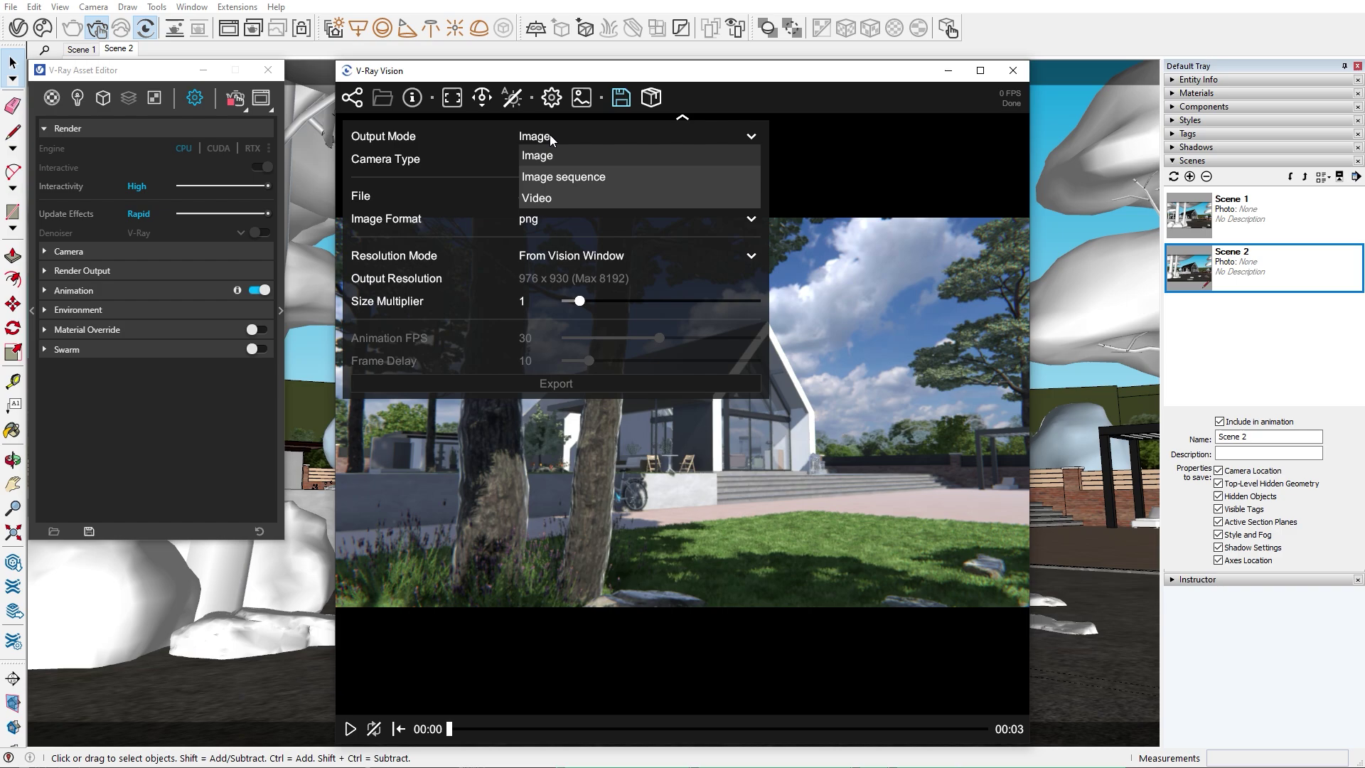
left_click(559, 178)
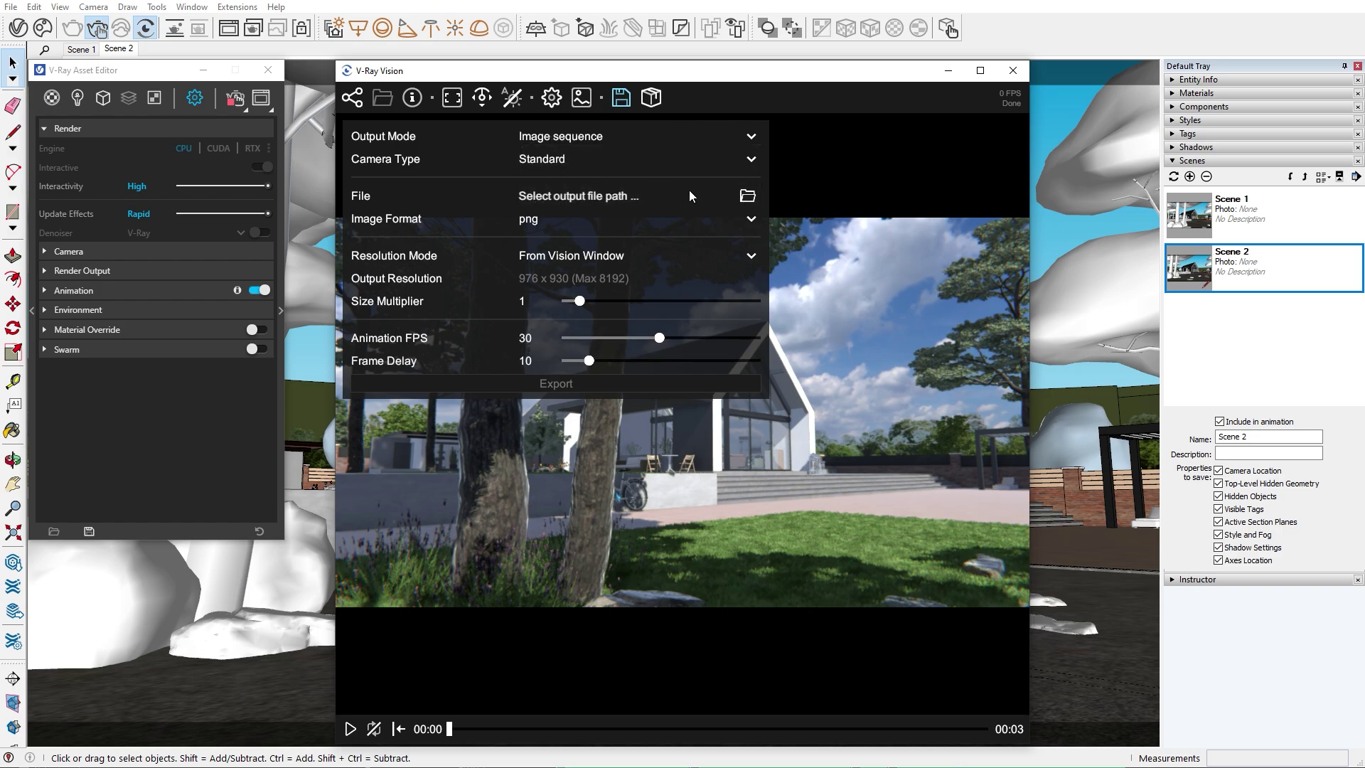
left_click(748, 197)
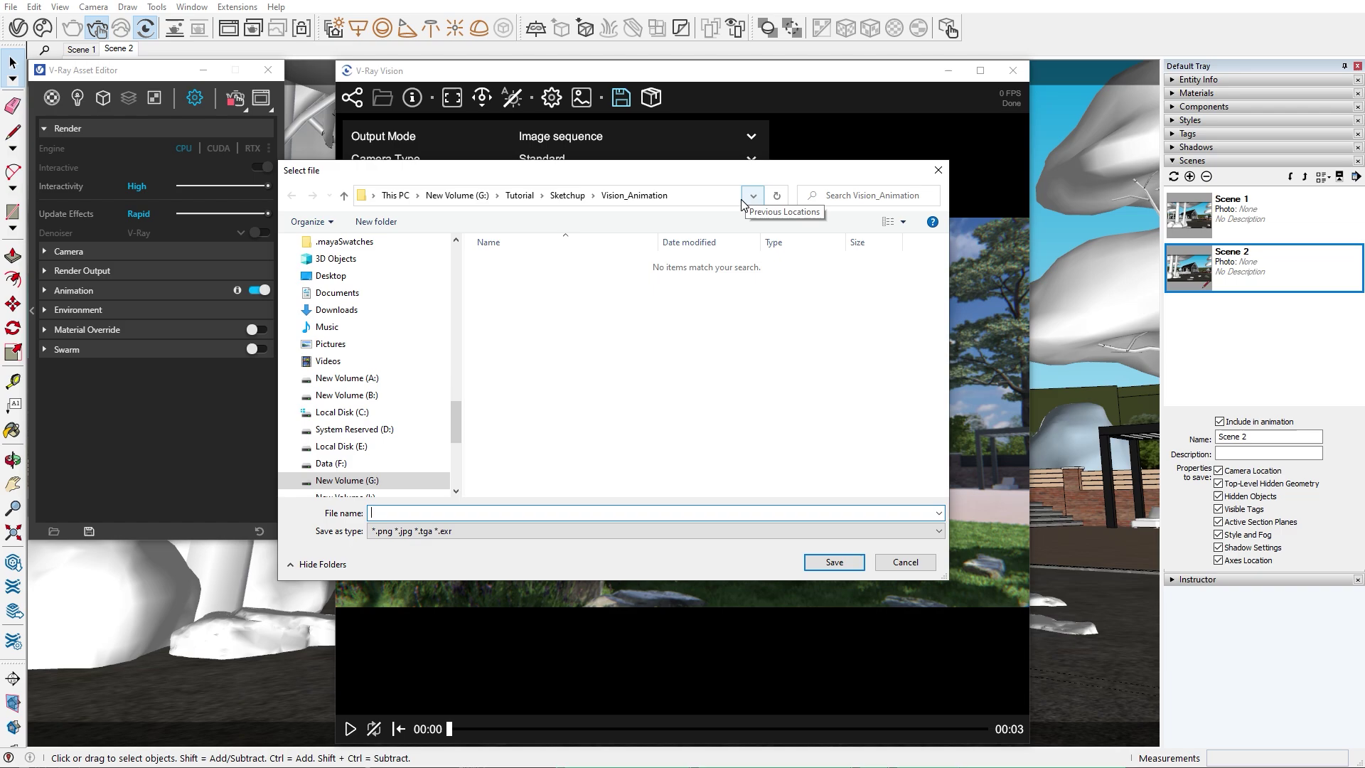
left_click(663, 512)
type("Vision_Animation")
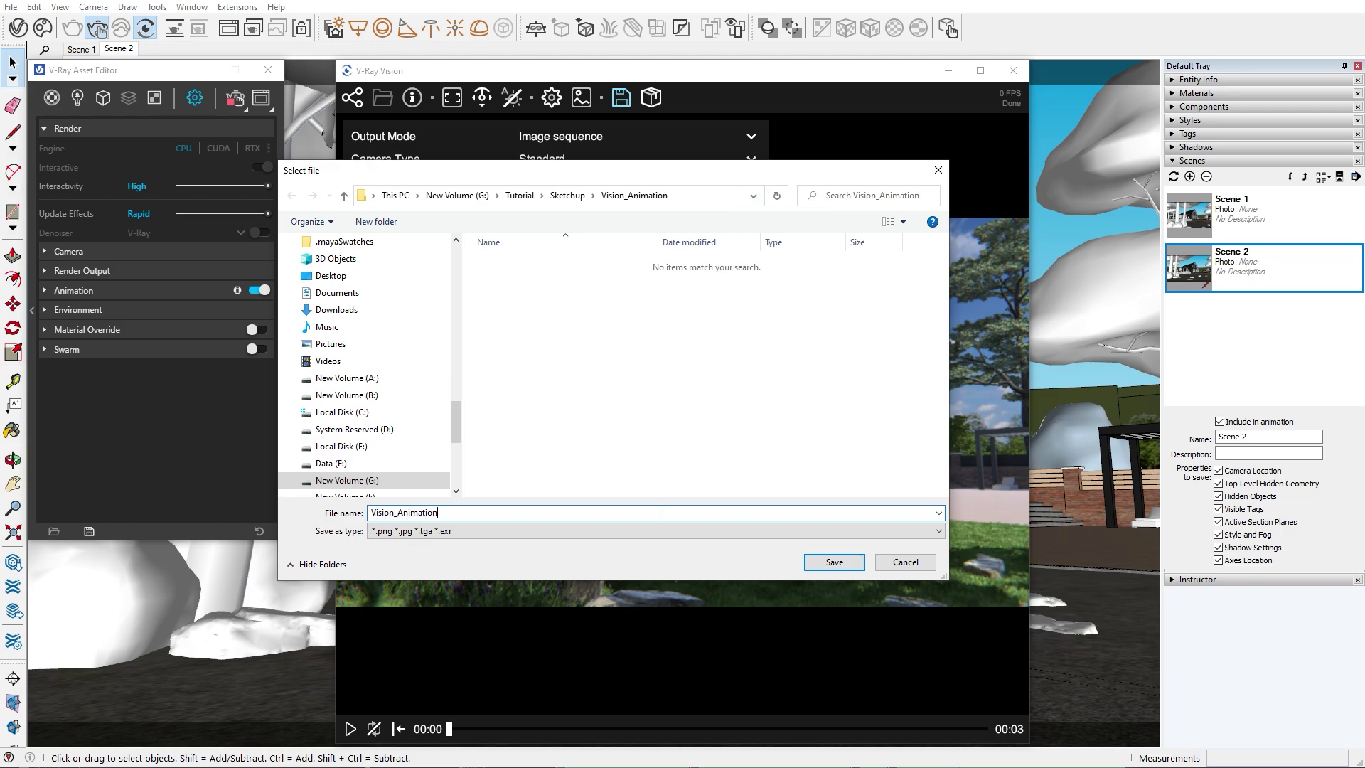
key("Return")
- Save the sequence frames as jpg at the project's resolution
left_click(748, 222)
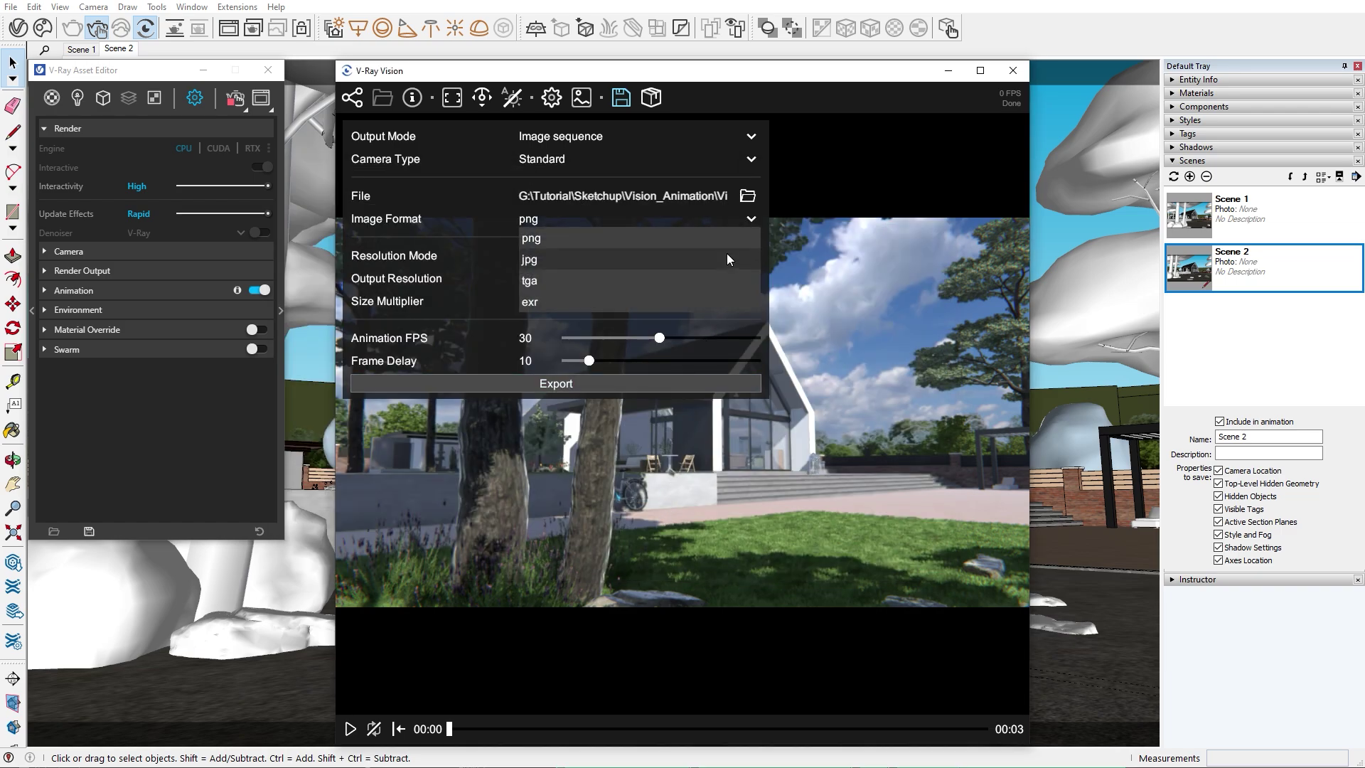
left_click(727, 254)
left_click(727, 254)
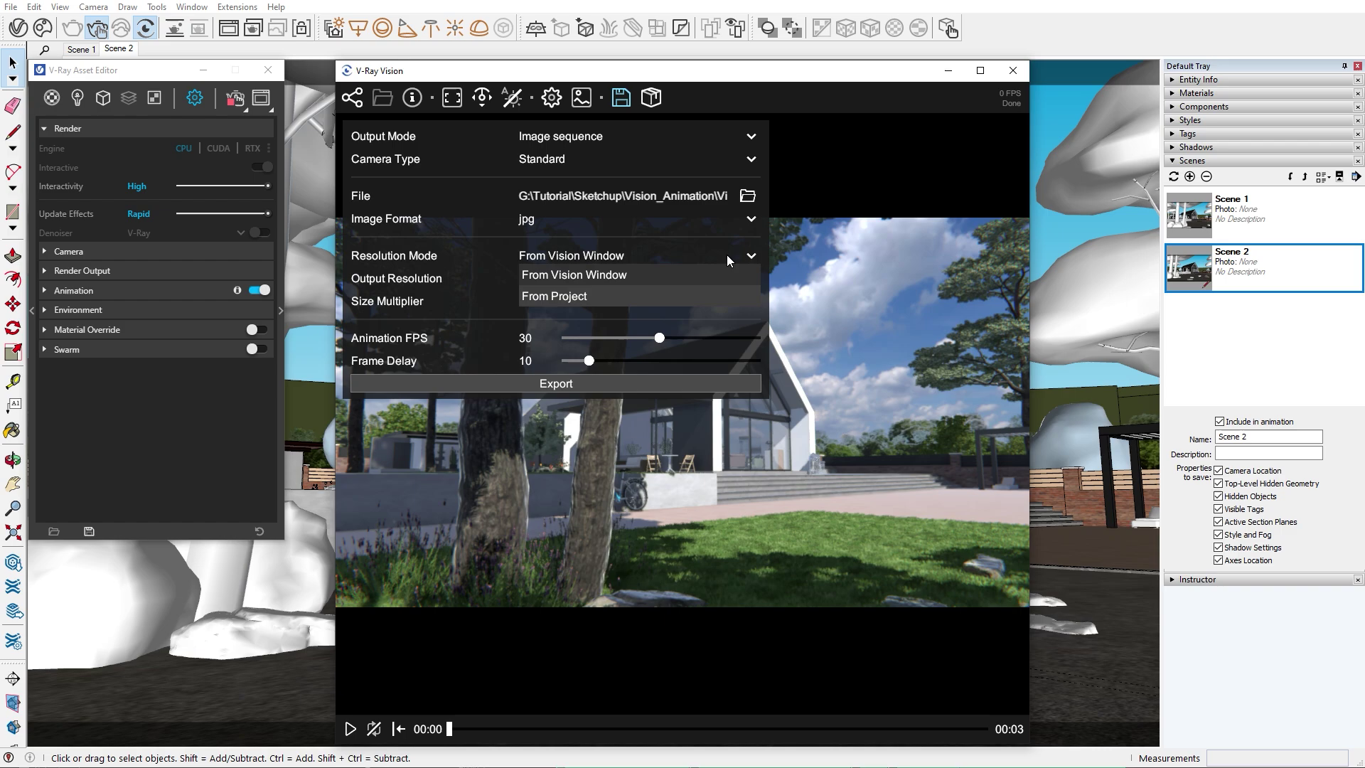
left_click(705, 294)
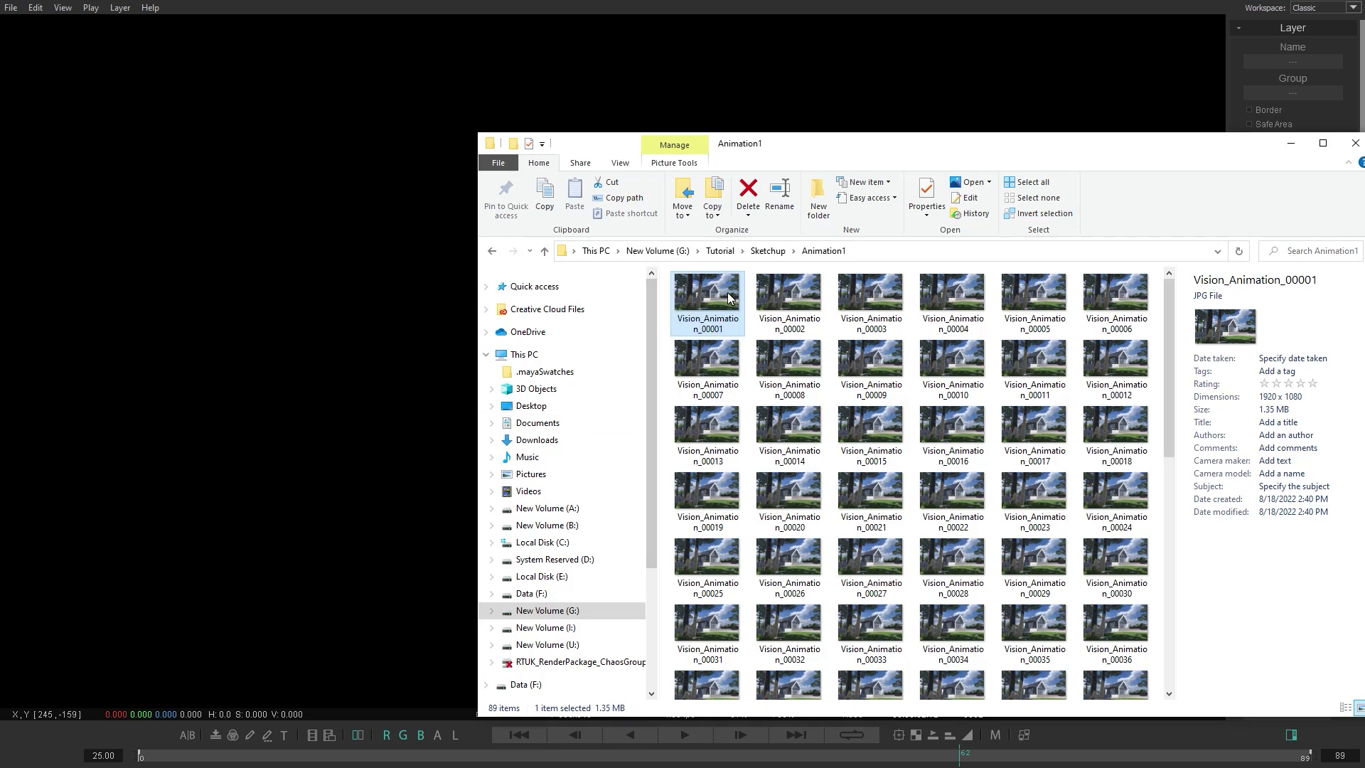
- Load the Vision_Animation jpg frames as a Chaos Player layer and play them through
left_click_drag(707, 295, 441, 424)
left_click(440, 425)
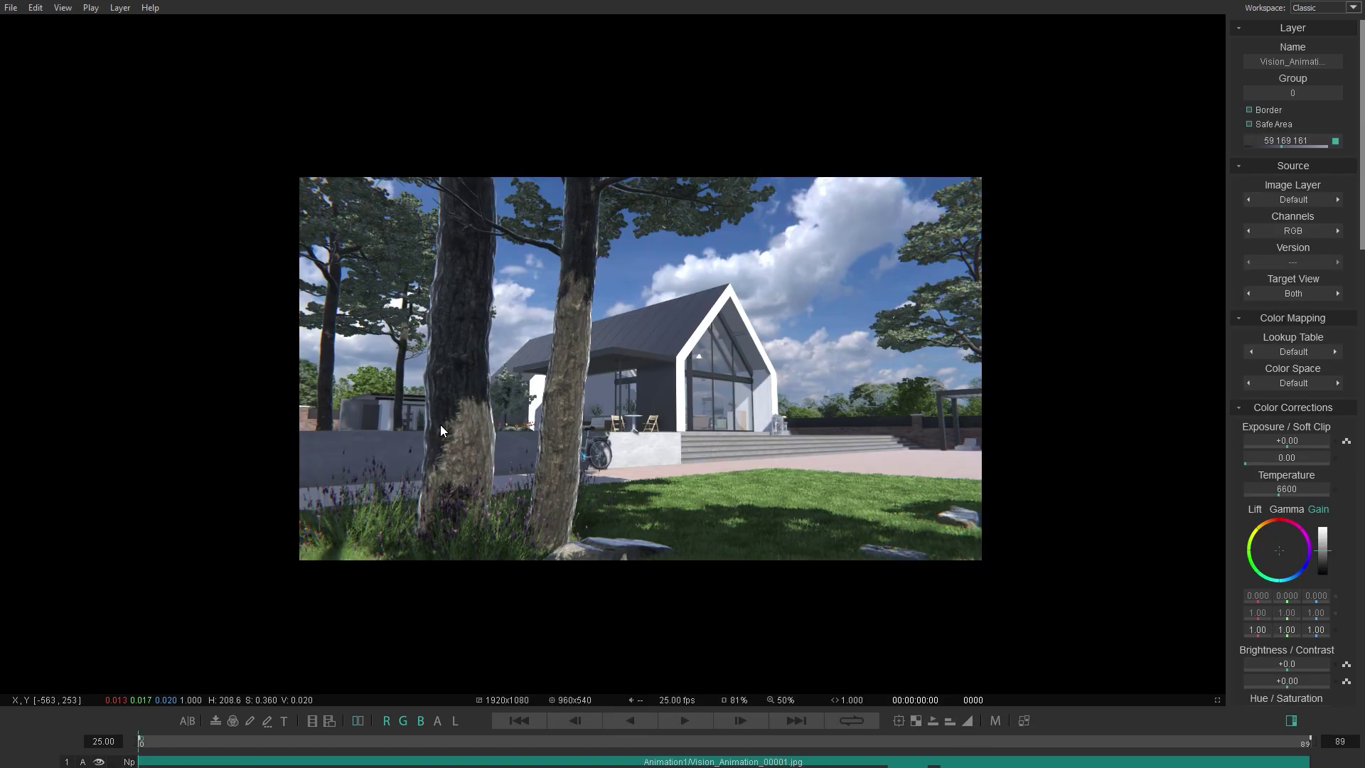
left_click(683, 720)
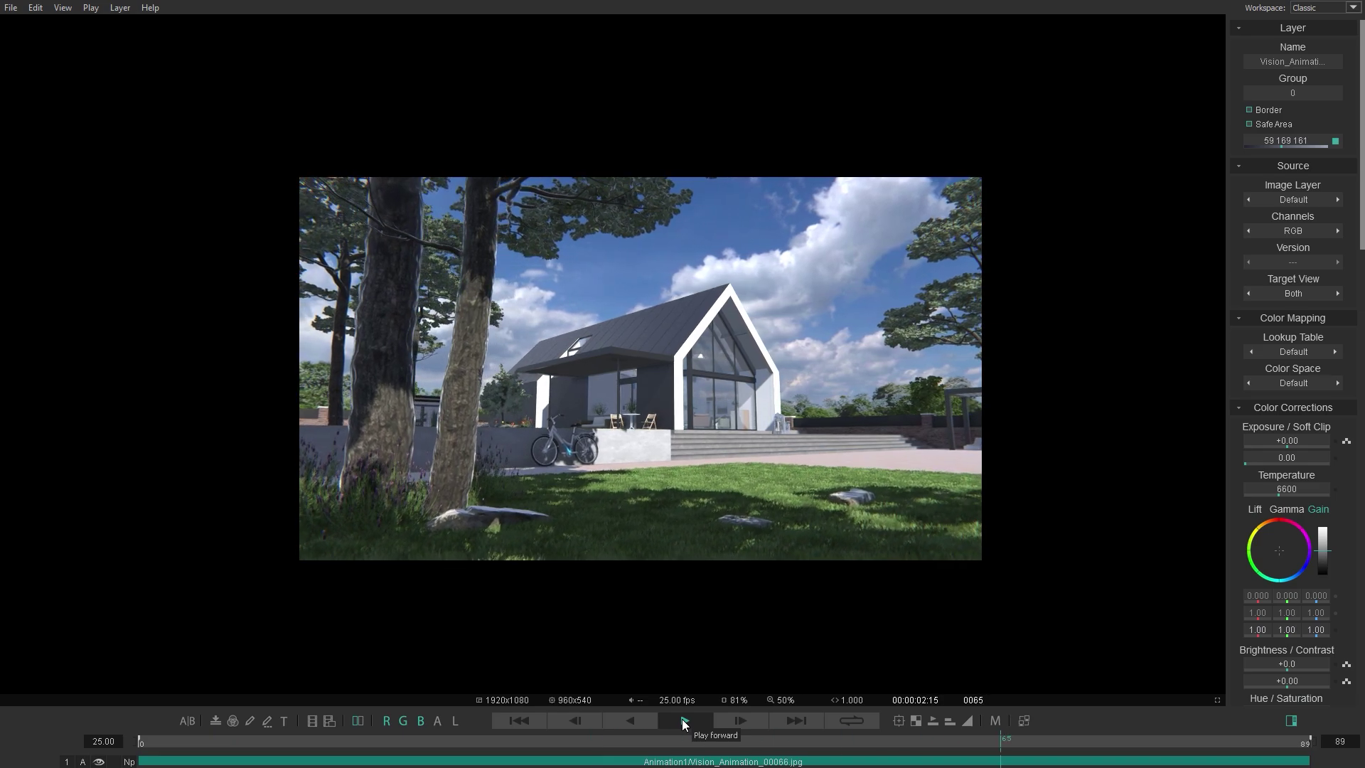
left_click(681, 719)
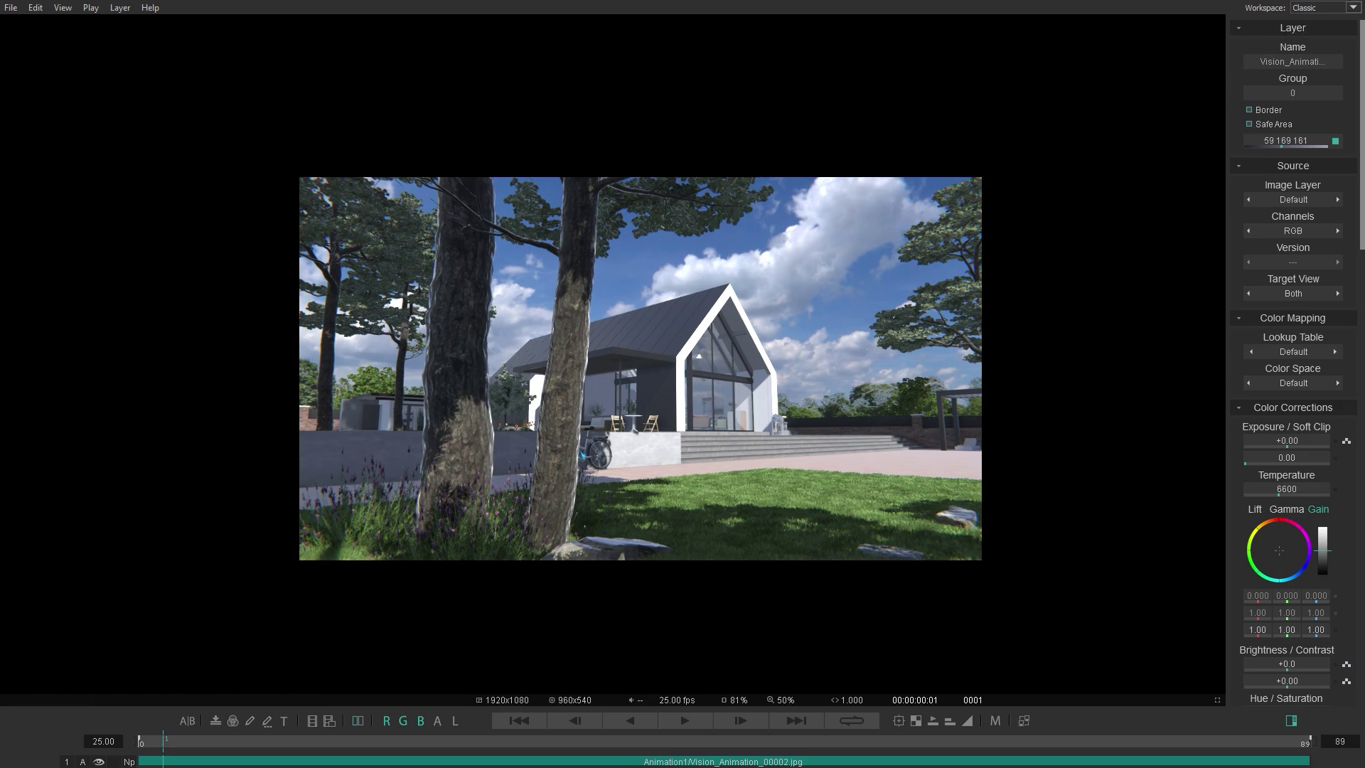
key("alt+F4")
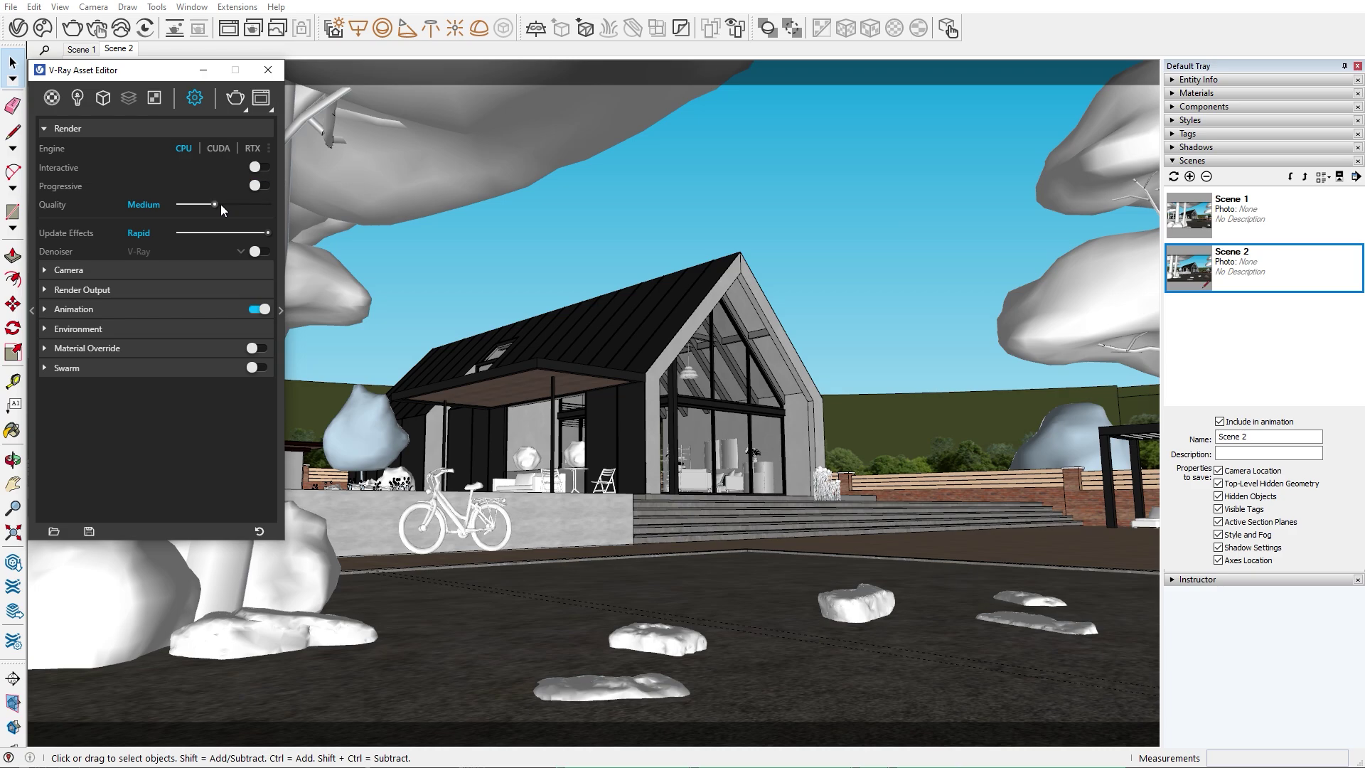
- Raise V-Ray render quality to High, enable the denoiser, and render the 1920×1080 frame
left_click_drag(216, 206, 249, 206)
left_click(261, 253)
left_click(238, 99)
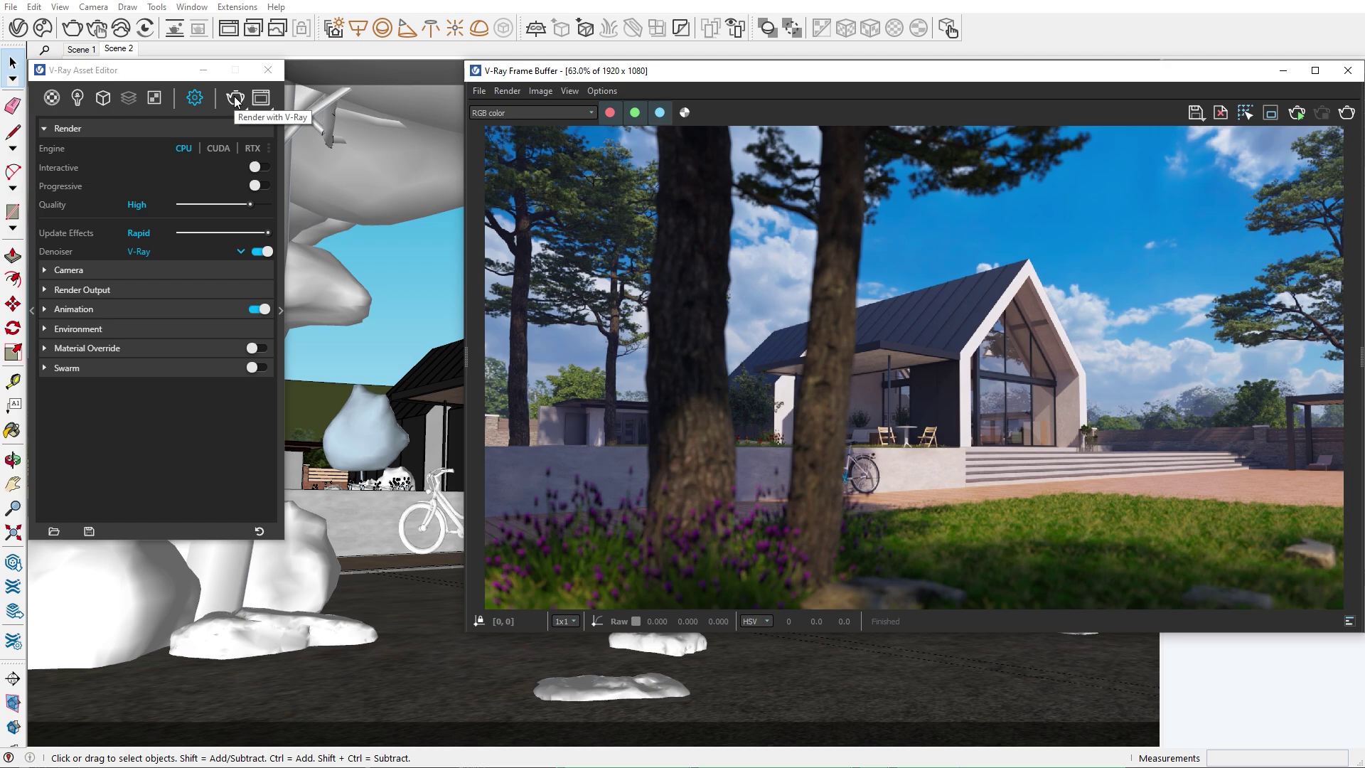
- Submit job Animation_for_Video (1920×1080, frames 0-89) to Chaos Cloud and play the finished render
left_click(121, 29)
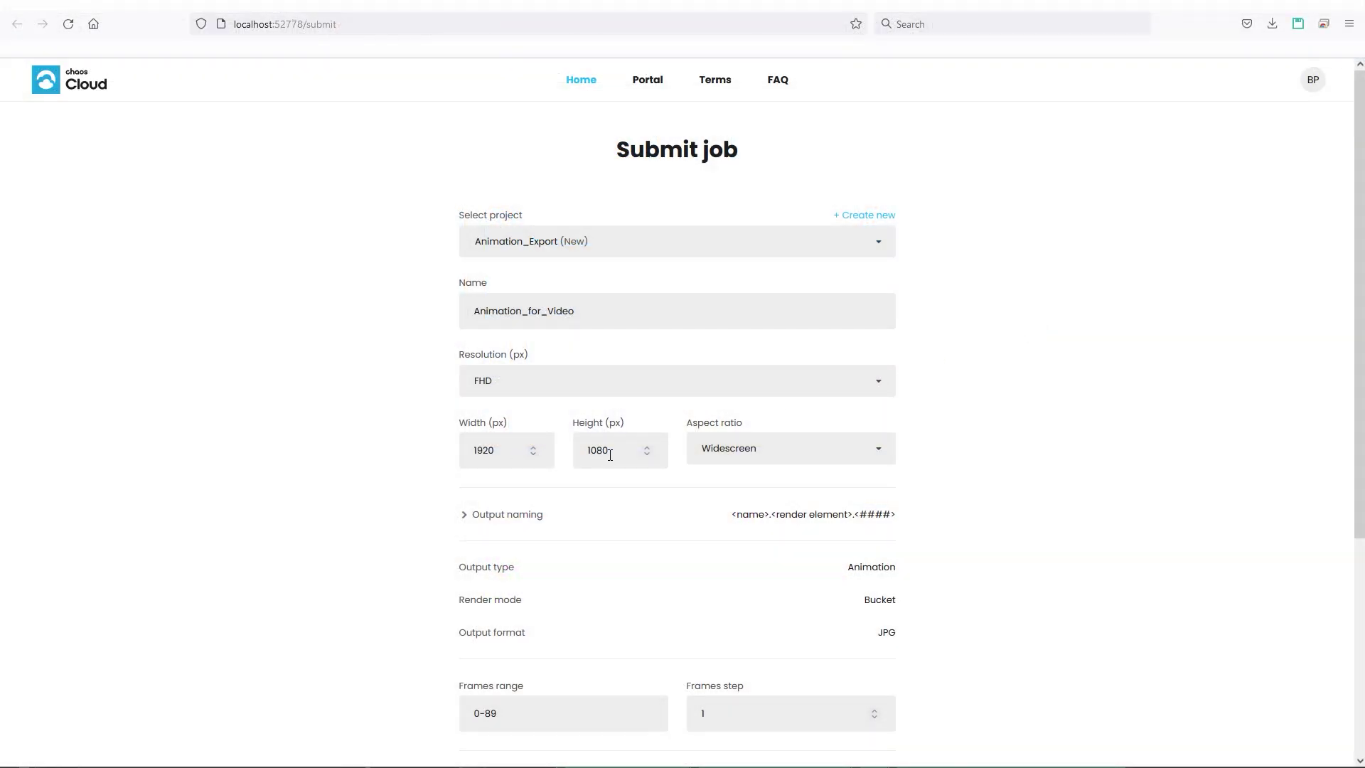
scroll(616, 455, "down", 5)
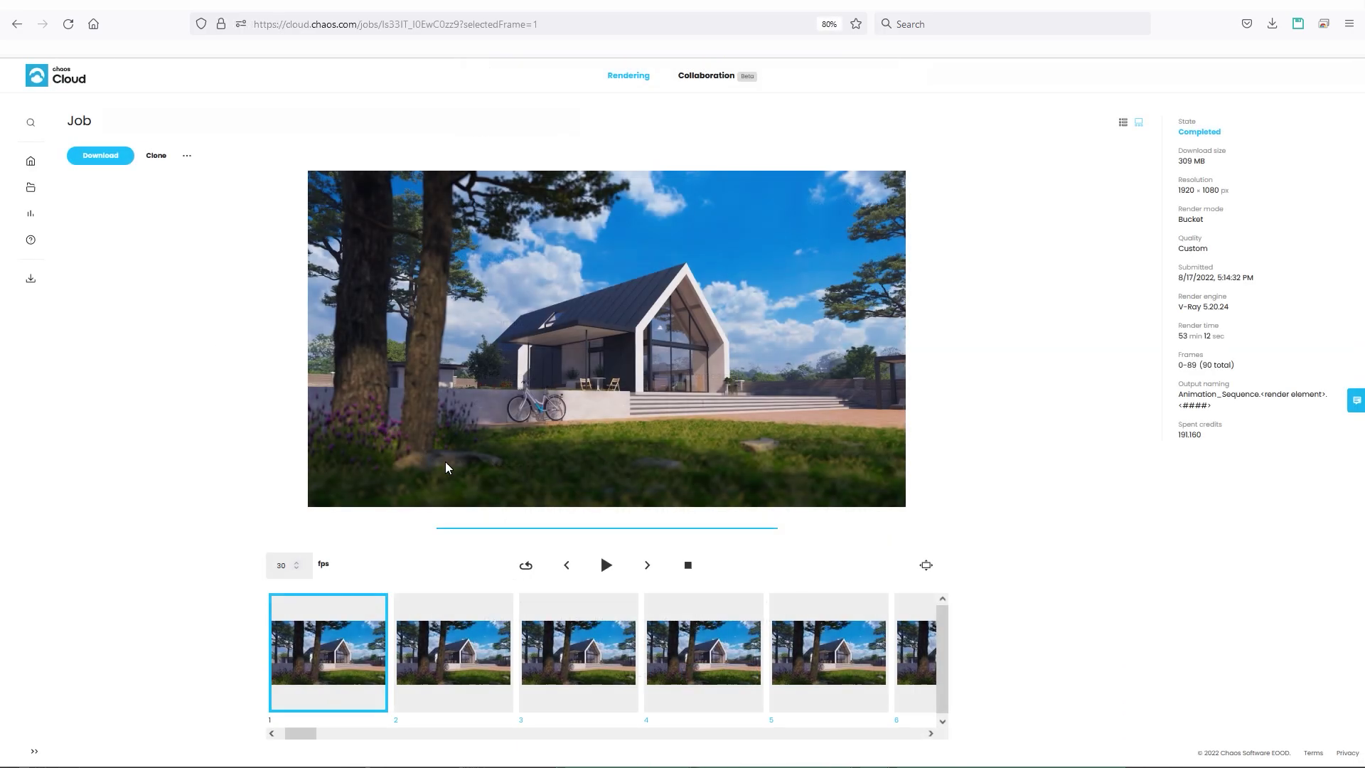
left_click(606, 564)
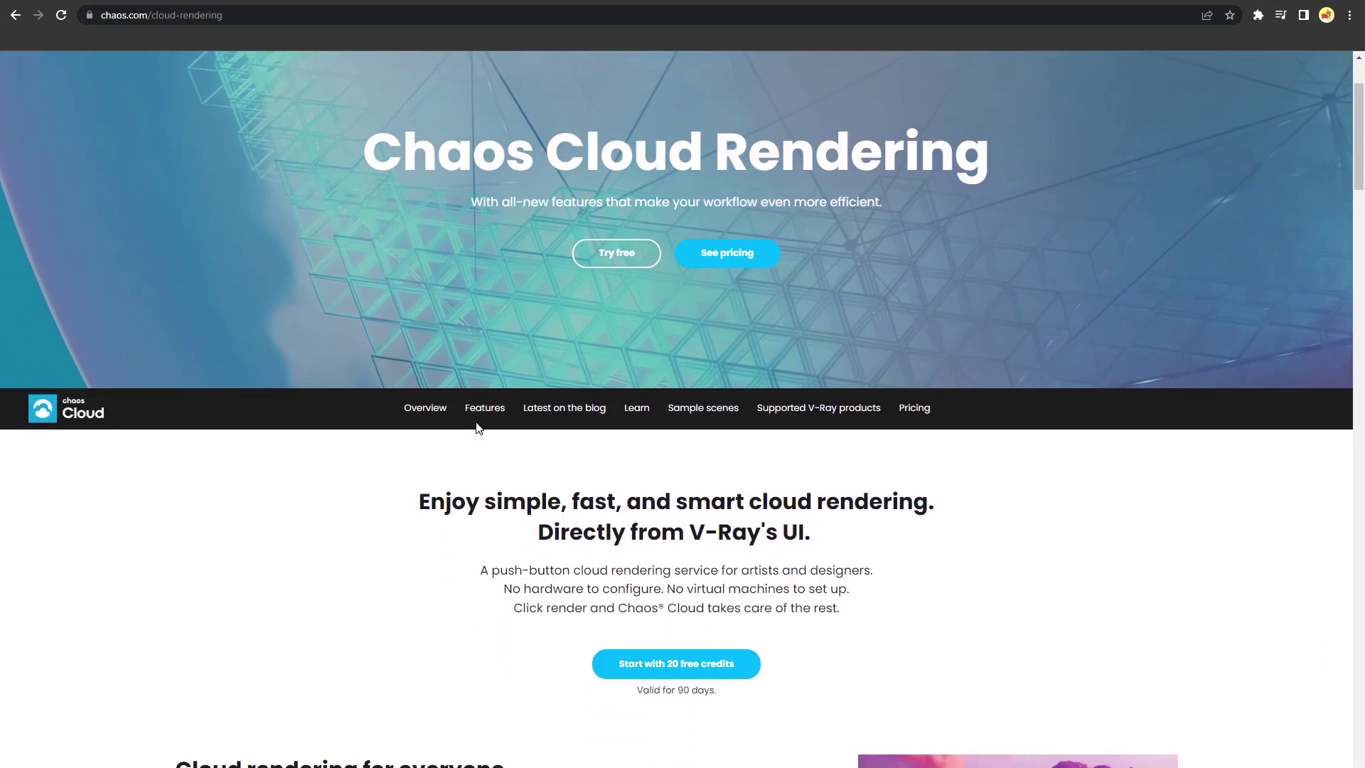
scroll(472, 424, "down", 9)
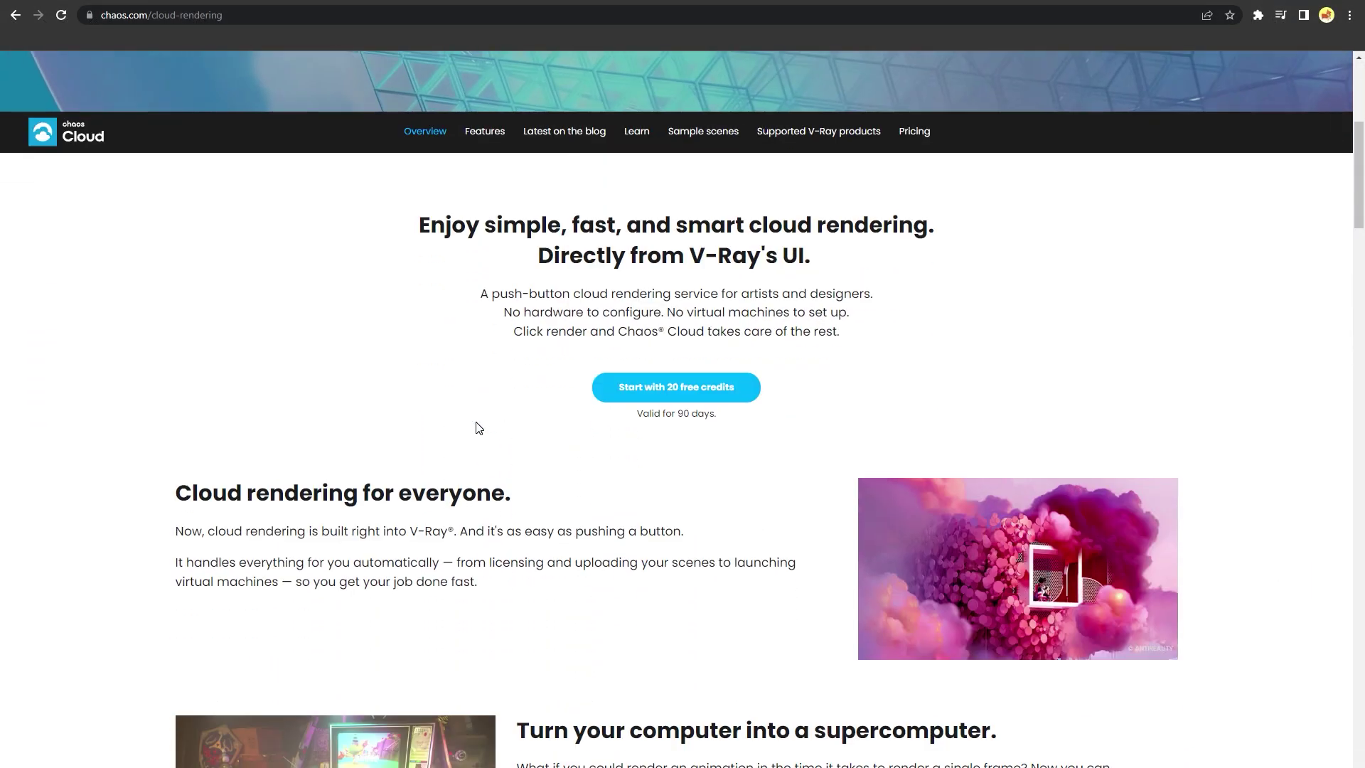
scroll(476, 421, "down", 8)
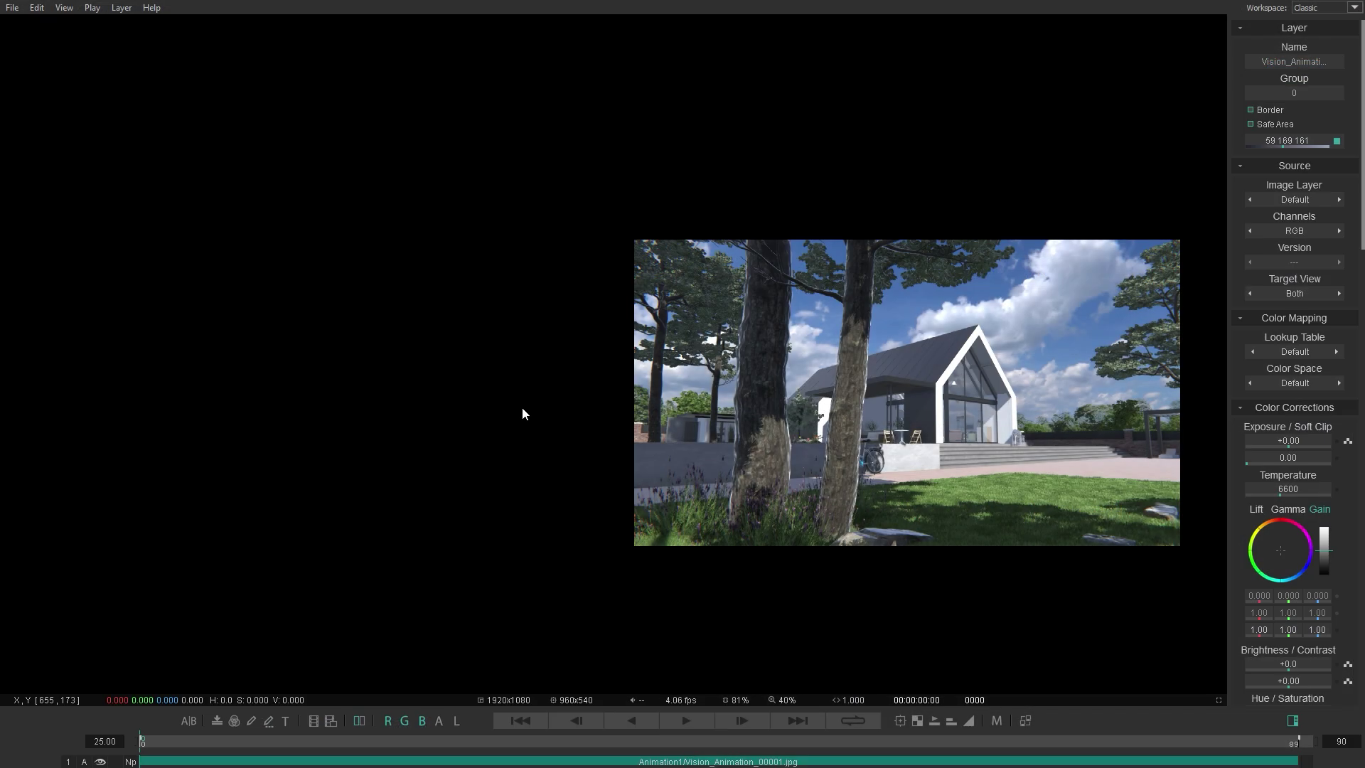
- Add the Animation4 Animation_Sequence frames as a second layer and play both sequences side by side
key("alt+Tab")
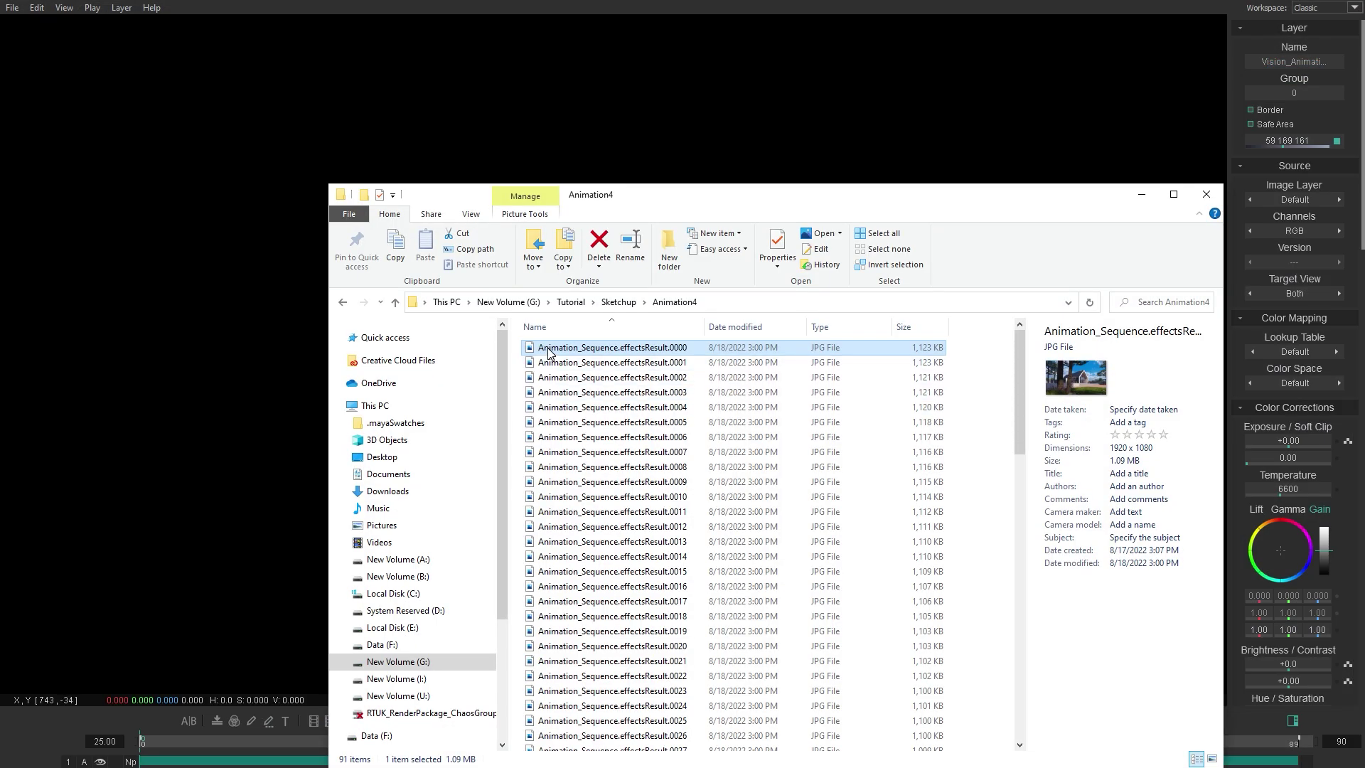
left_click_drag(551, 350, 274, 398)
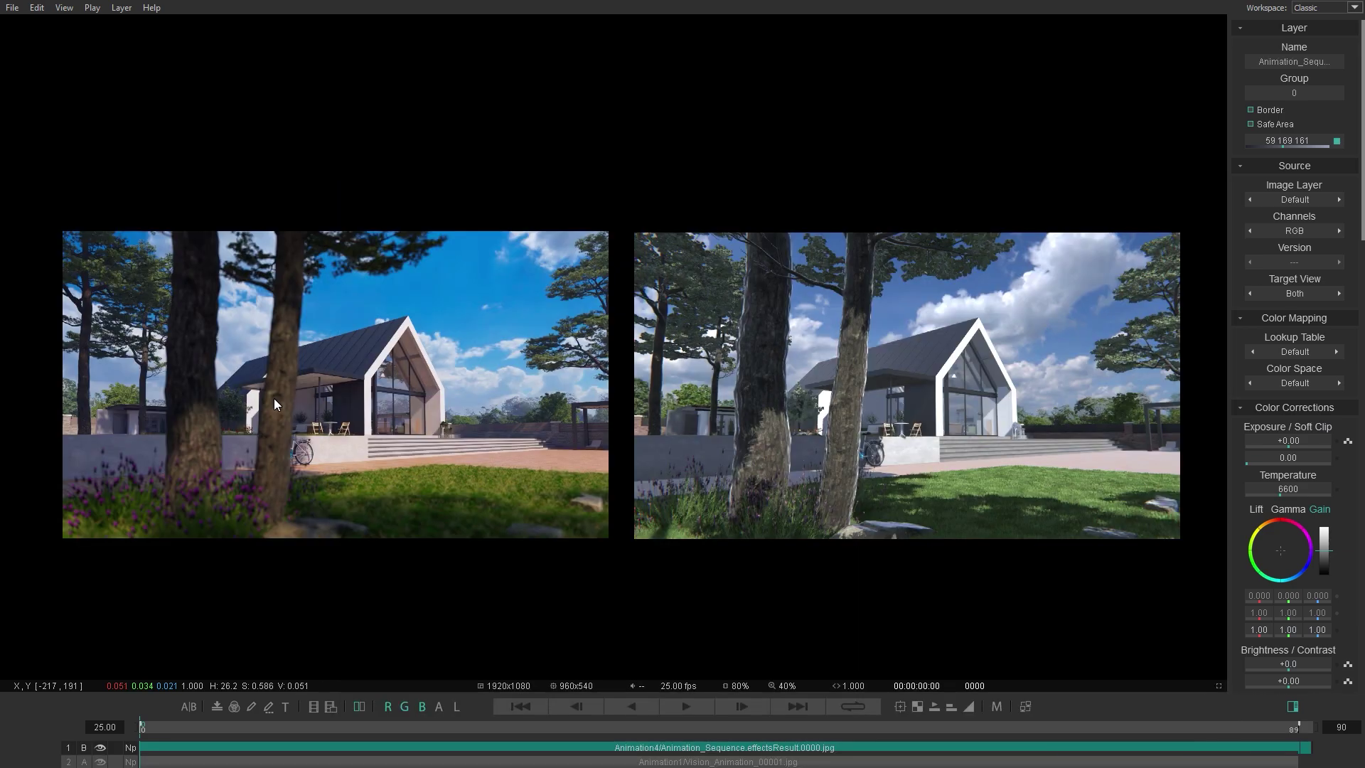
left_click(685, 706)
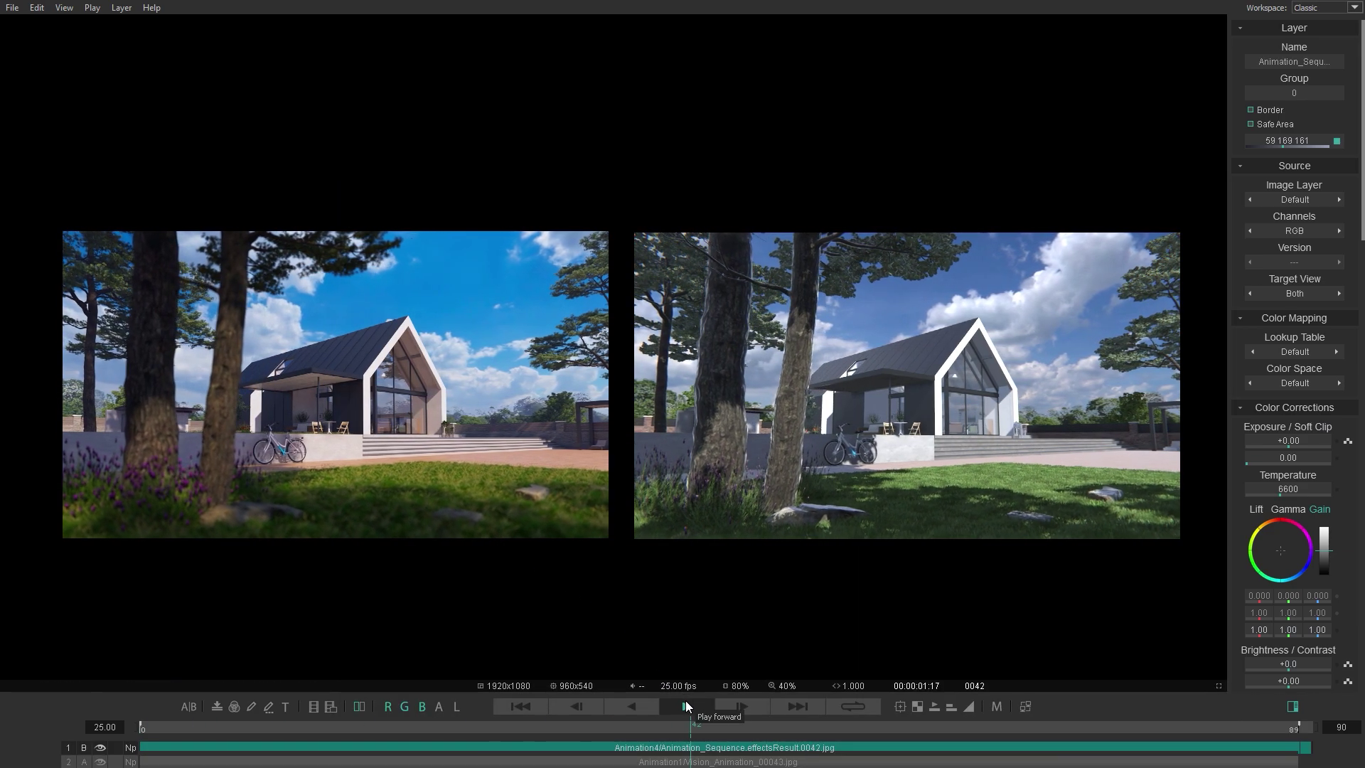